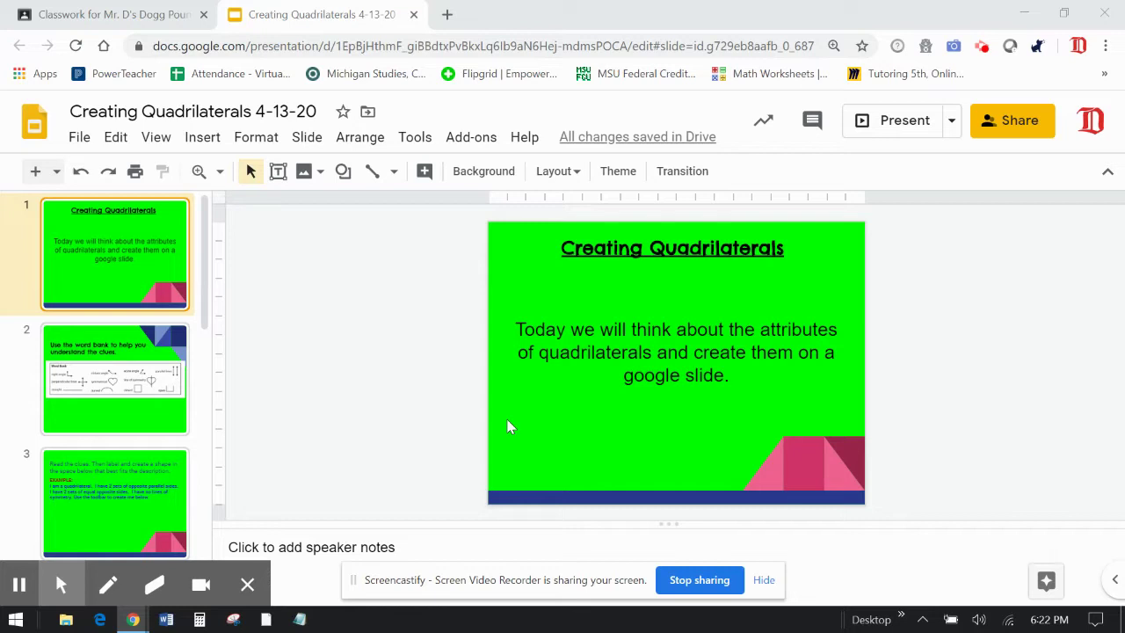
Open slide 2, the word bank of angle, line and shape terms
left_click(100, 382)
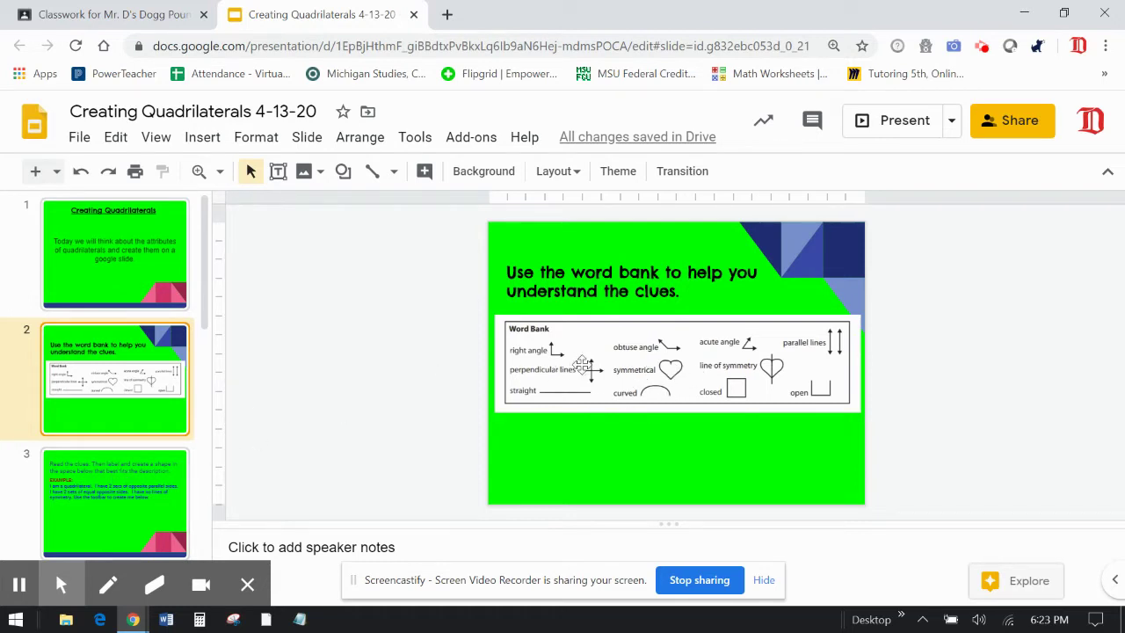
Open slide 3 with the clue instructions and the EXAMPLE quadrilateral description
left_click(98, 471)
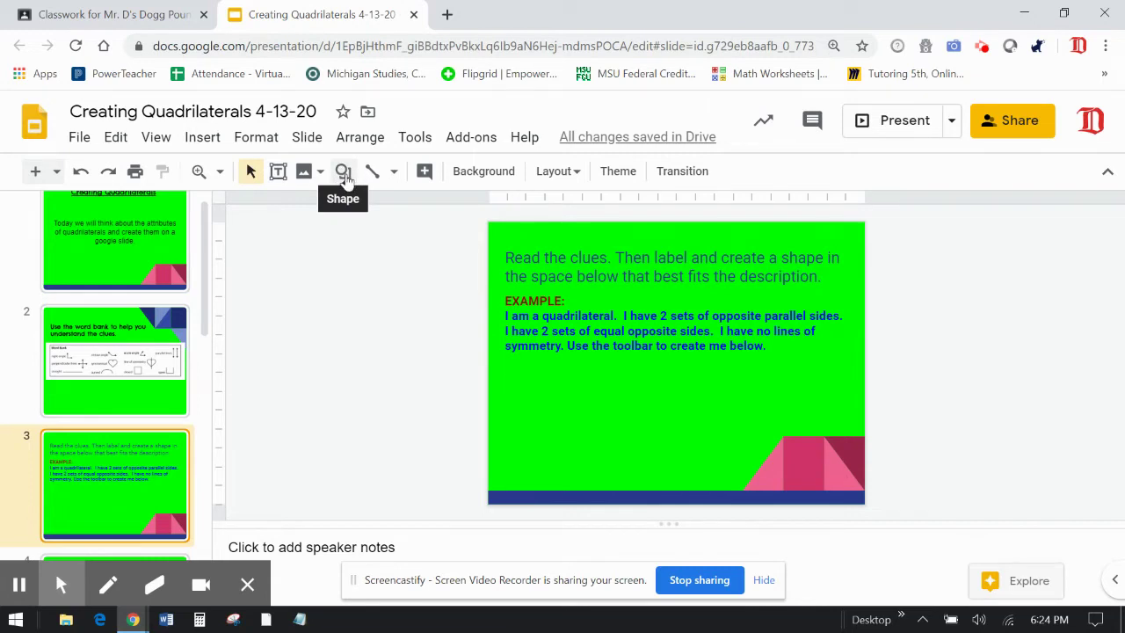
left_click(344, 172)
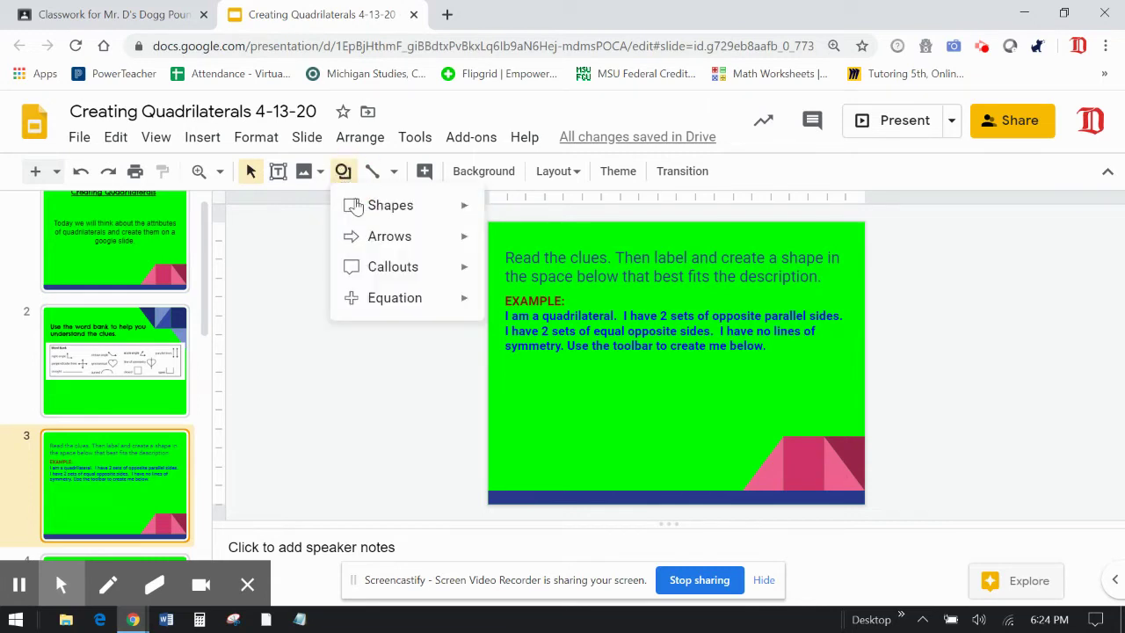
mouse_move(367, 209)
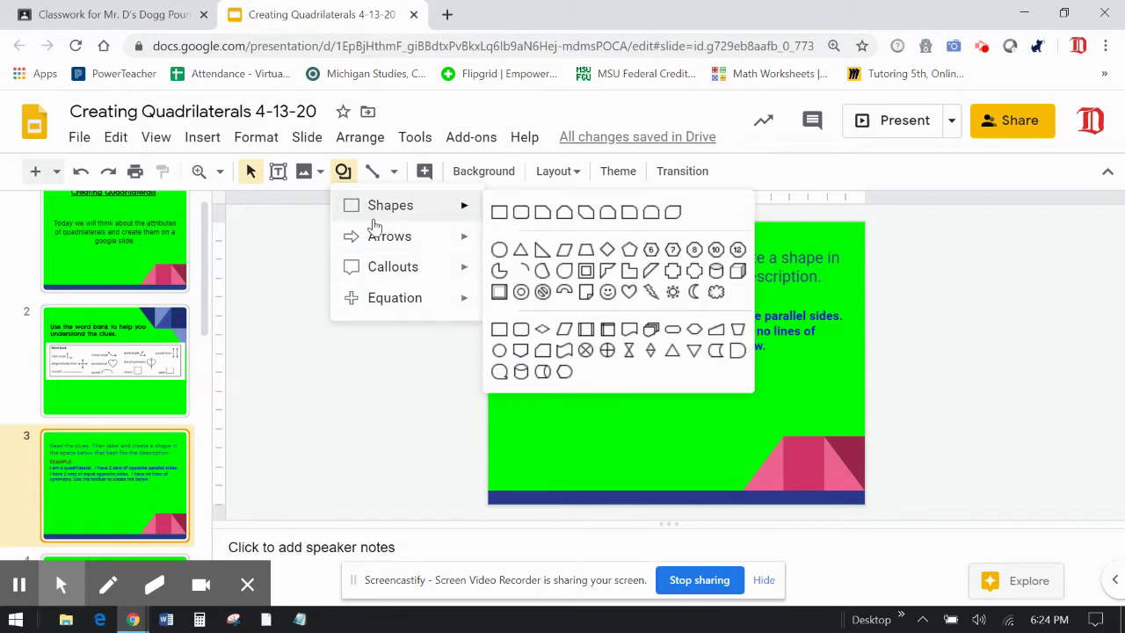
mouse_move(394, 238)
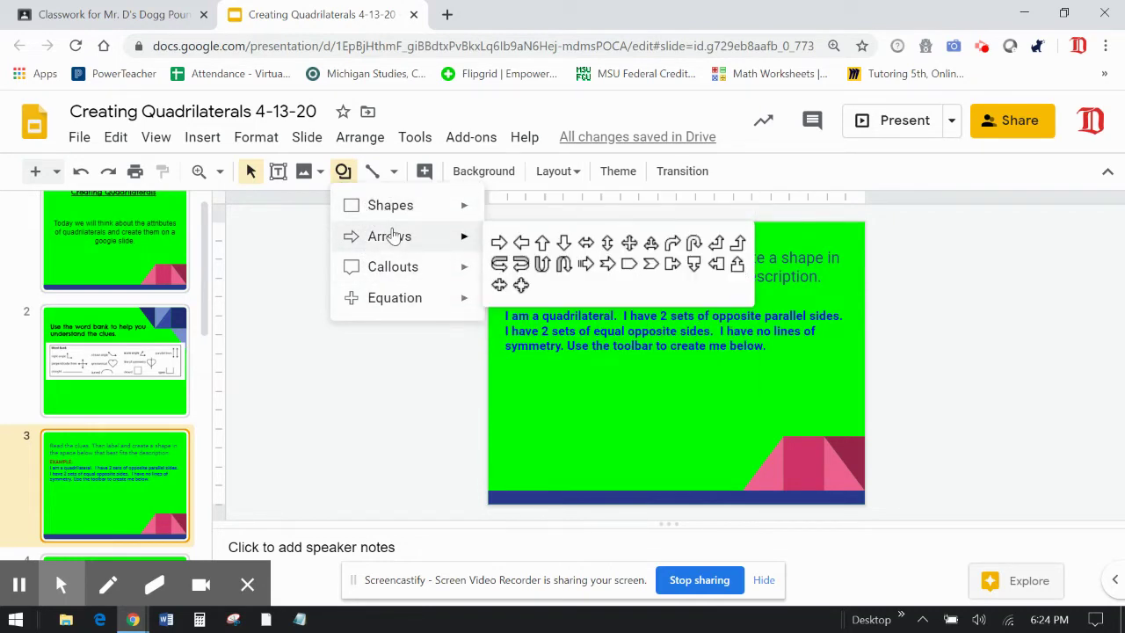
mouse_move(398, 273)
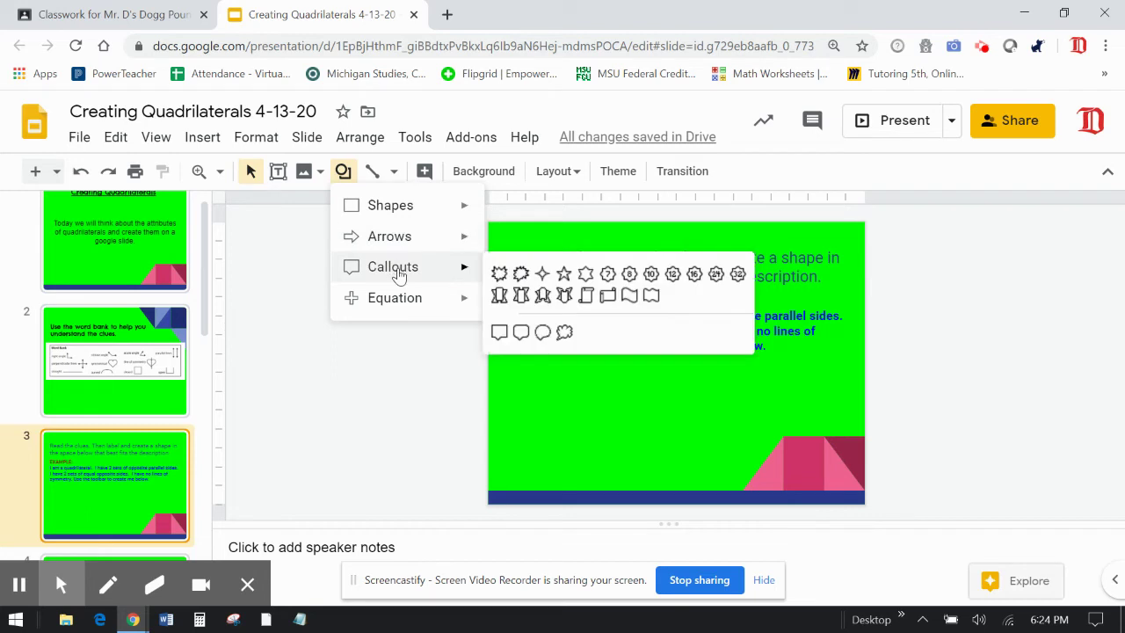
mouse_move(428, 300)
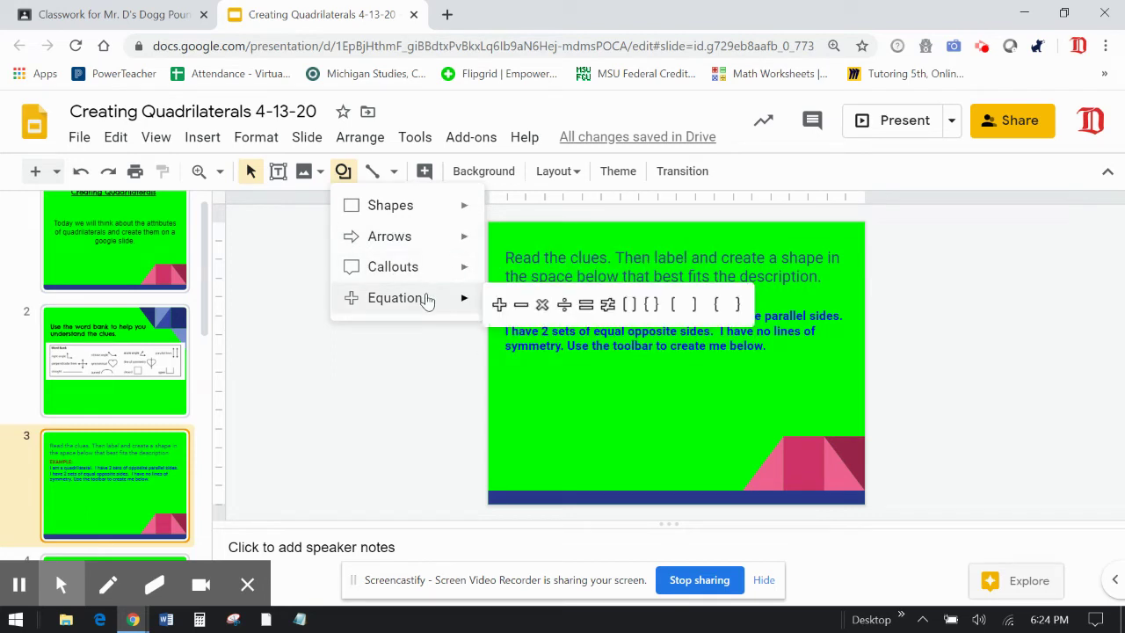
mouse_move(403, 214)
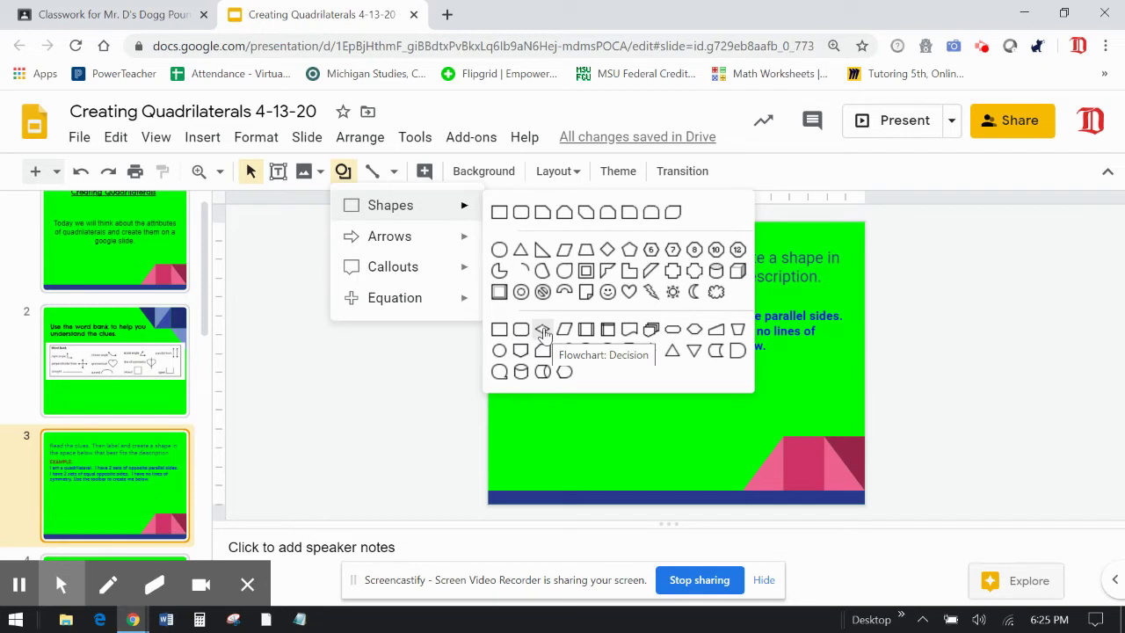
left_click(792, 384)
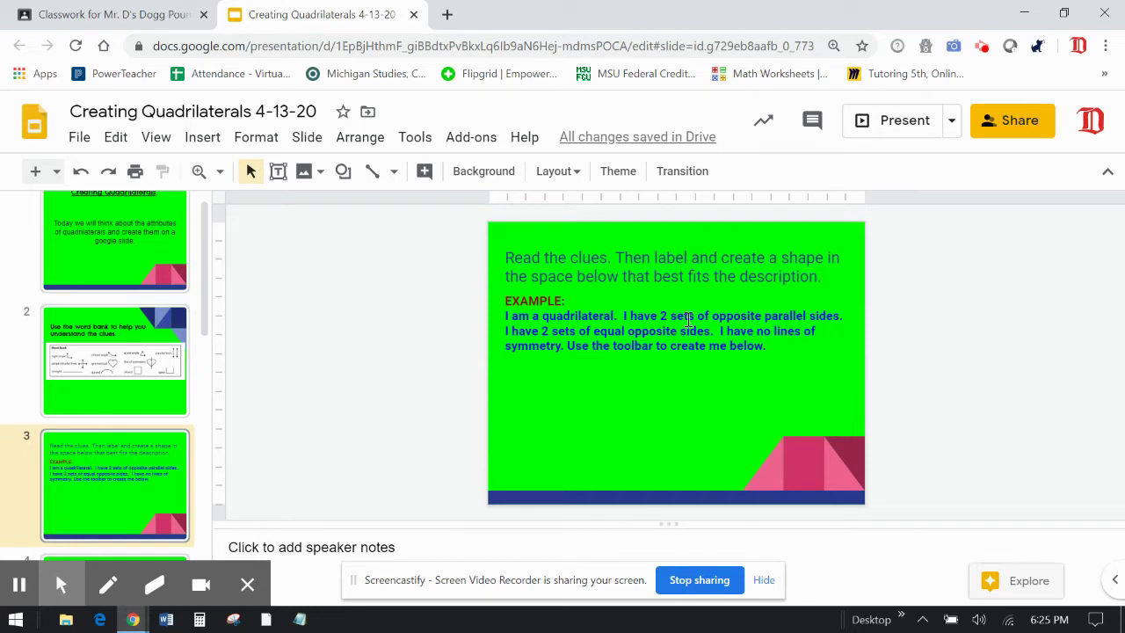
Draw a parallelogram shape below the example clue text
left_click(342, 170)
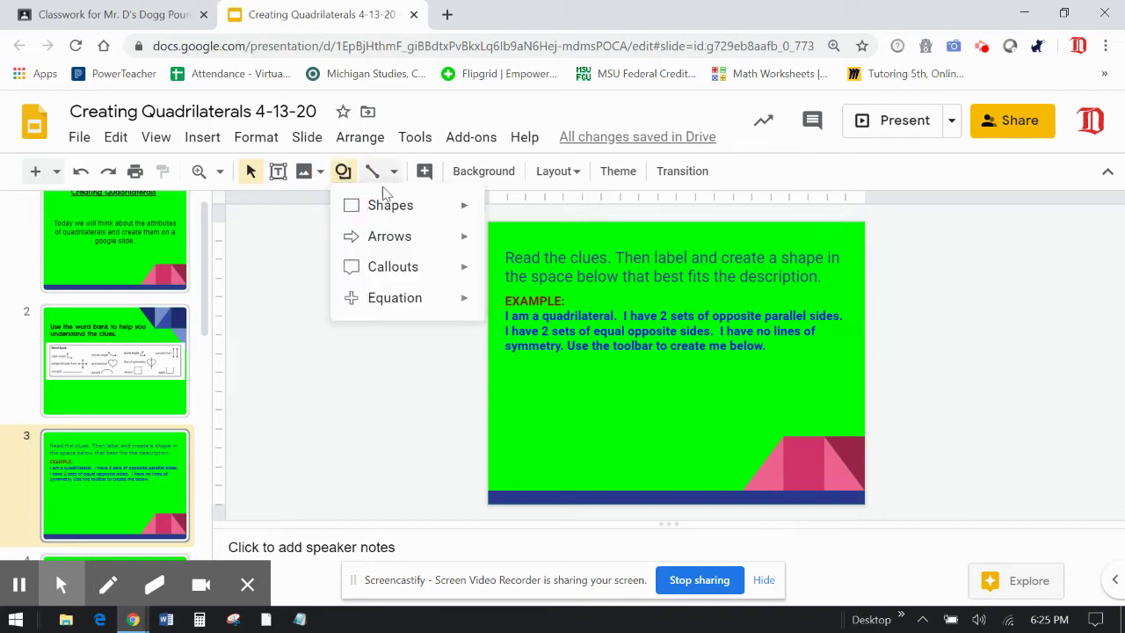
mouse_move(444, 209)
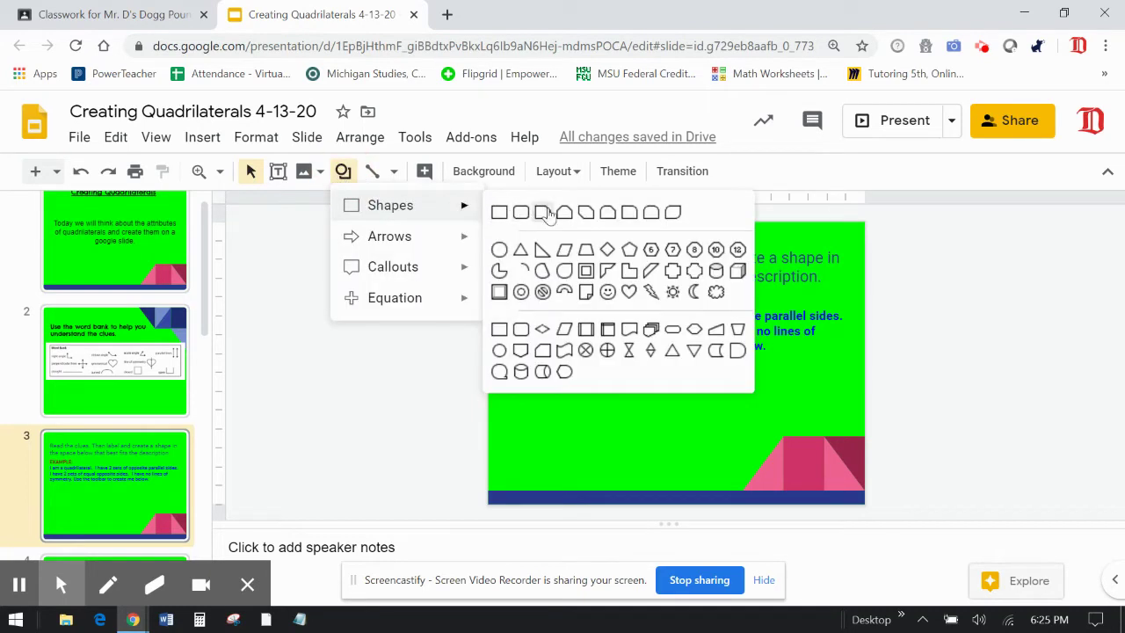
left_click(566, 249)
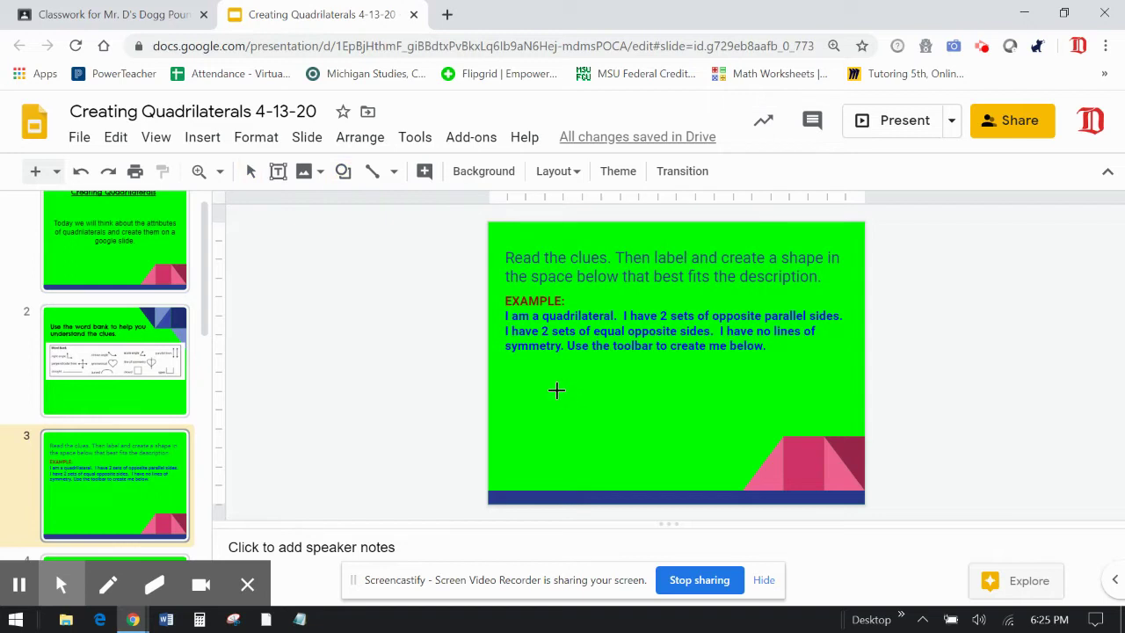
left_click_drag(557, 390, 712, 429)
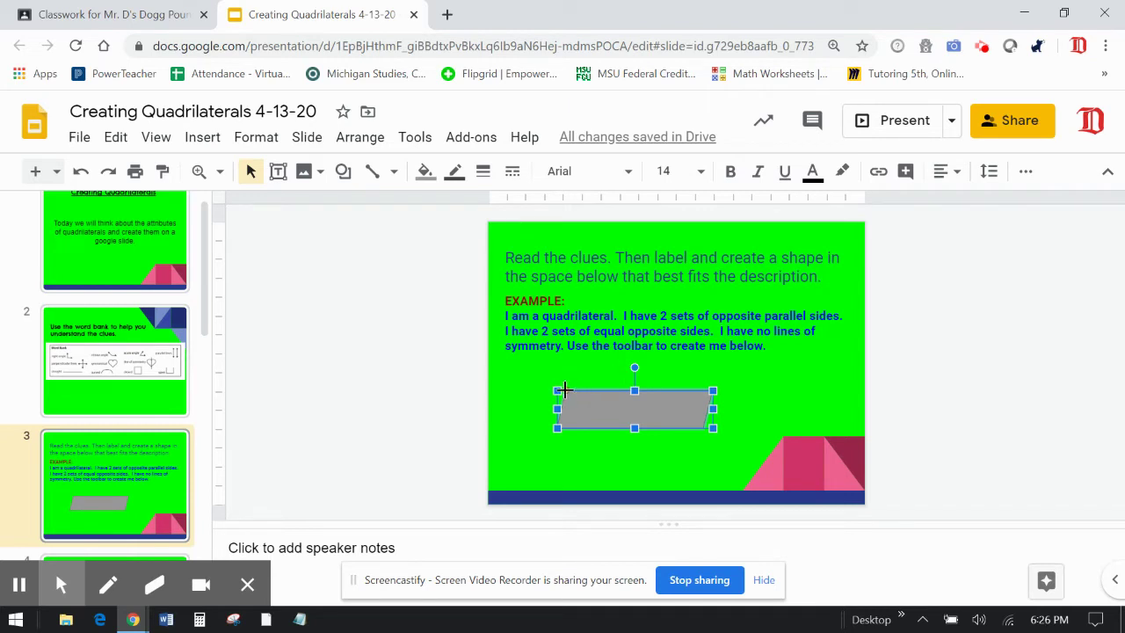
Increase the parallelogram's slant and adjust its tilt until it looks right
left_click_drag(565, 391, 597, 390)
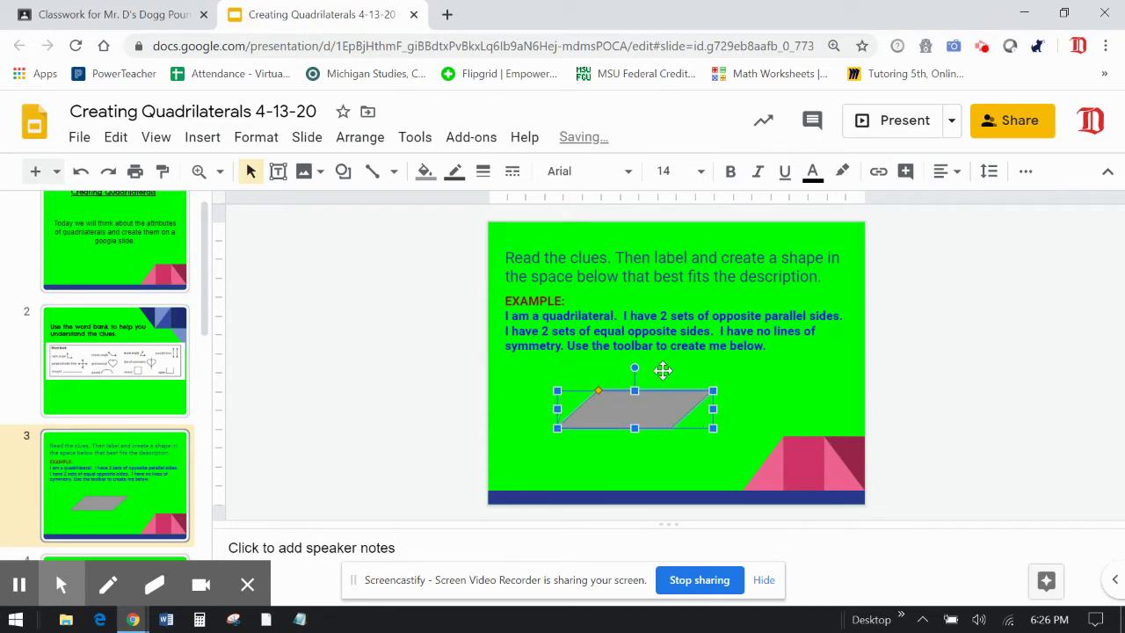
left_click(708, 387)
left_click(661, 414)
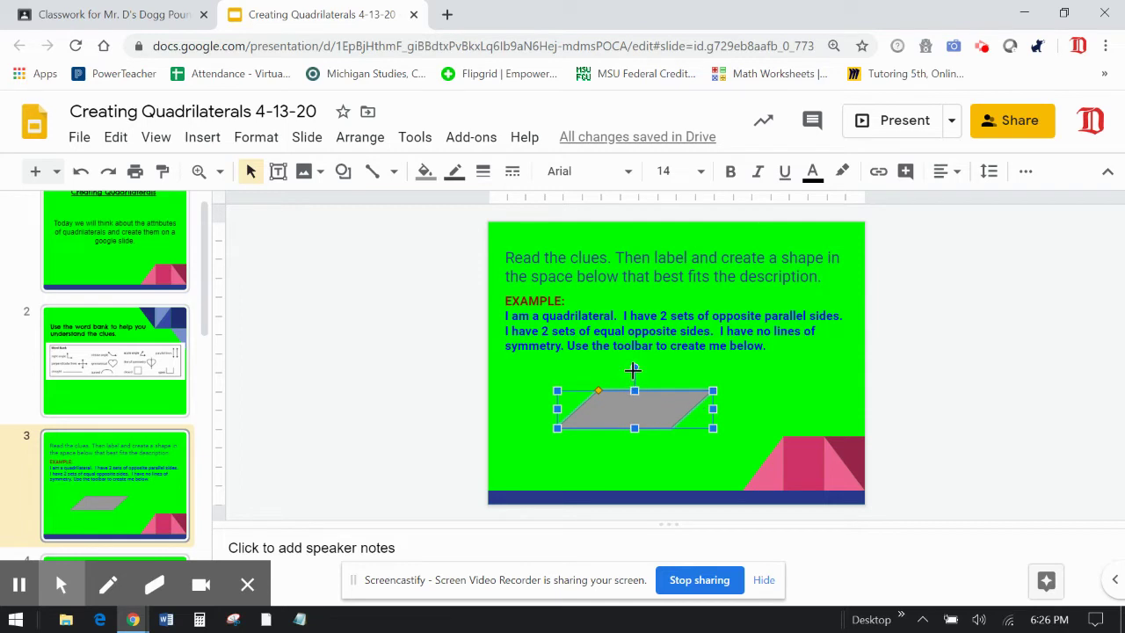
left_click_drag(634, 365, 635, 448)
left_click(777, 398)
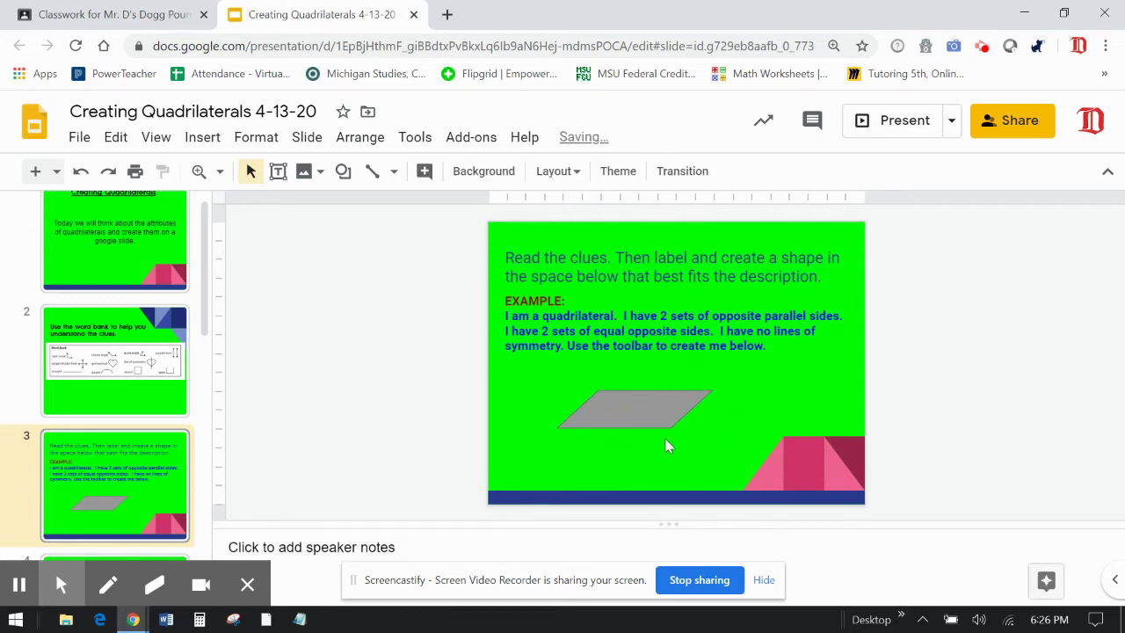
left_click(631, 408)
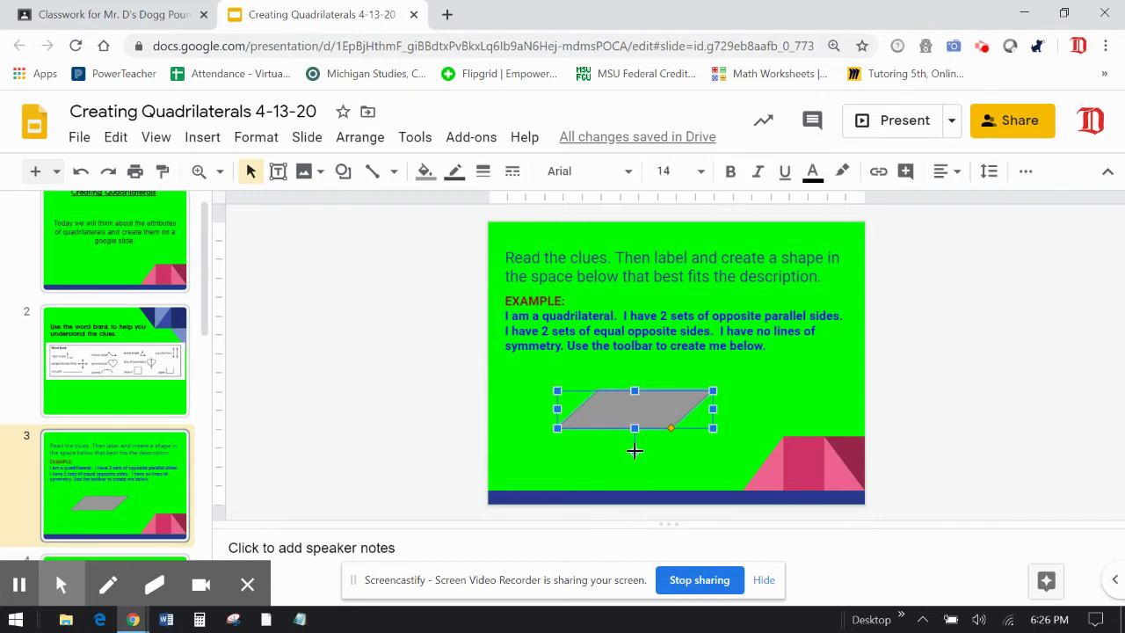
left_click_drag(635, 450, 637, 369)
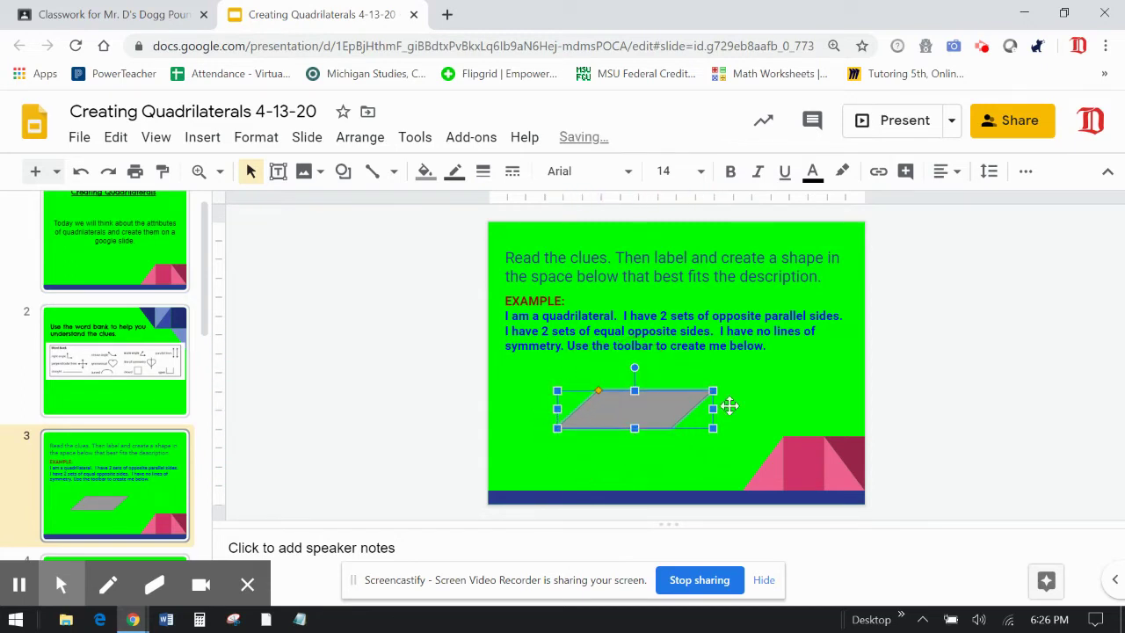
Fill the selected parallelogram with the cyan swatch and deselect it to check the result
left_click(425, 176)
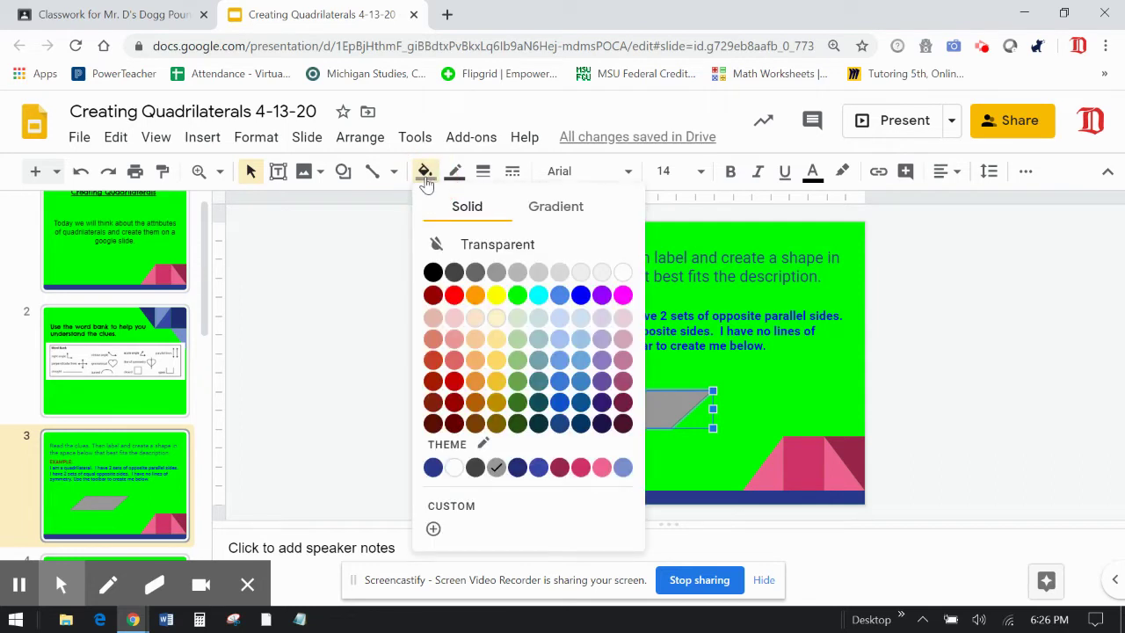
left_click(426, 175)
left_click(426, 176)
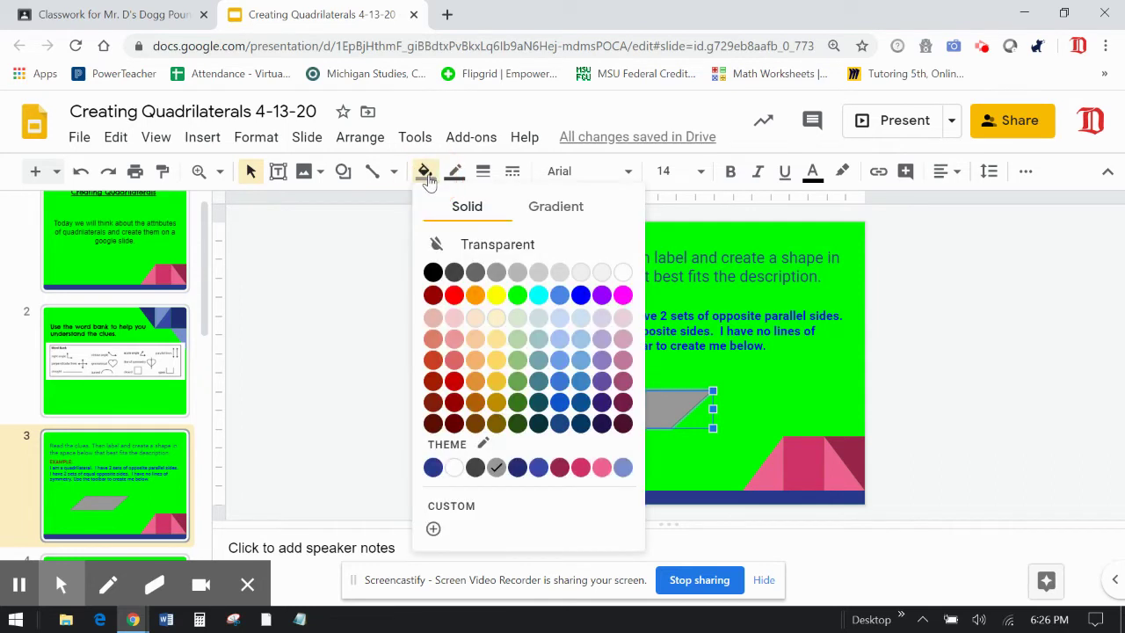
left_click(539, 296)
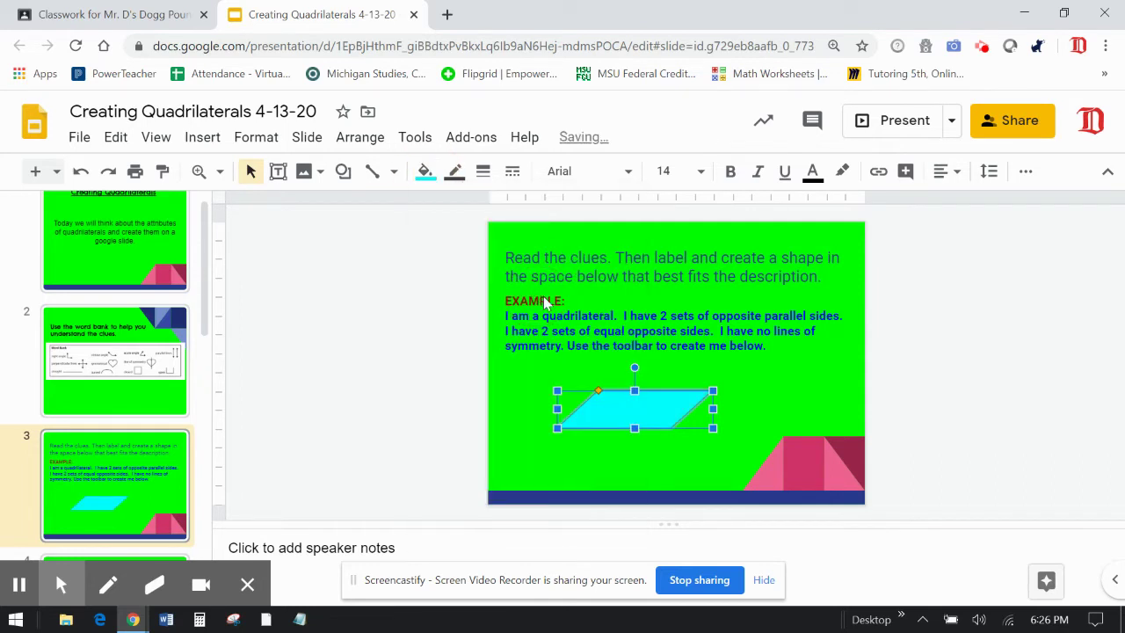
left_click(799, 401)
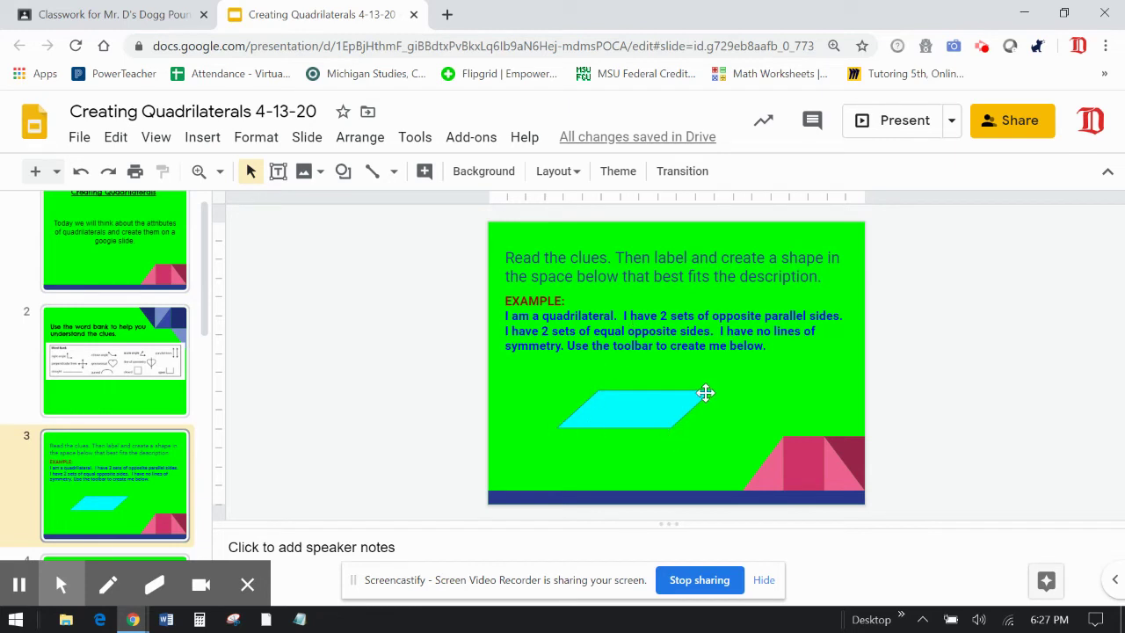
Rotate the cyan parallelogram very slightly and make a first attempt at a vertical line
left_click(614, 416)
left_click_drag(637, 371, 633, 369)
left_click(605, 370)
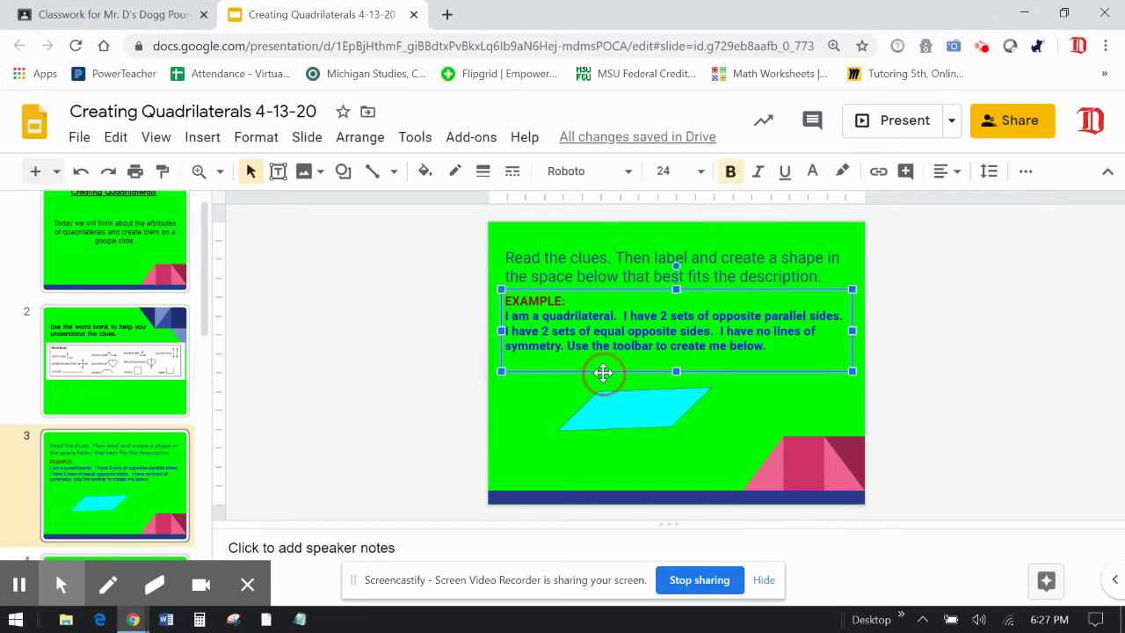
left_click(371, 172)
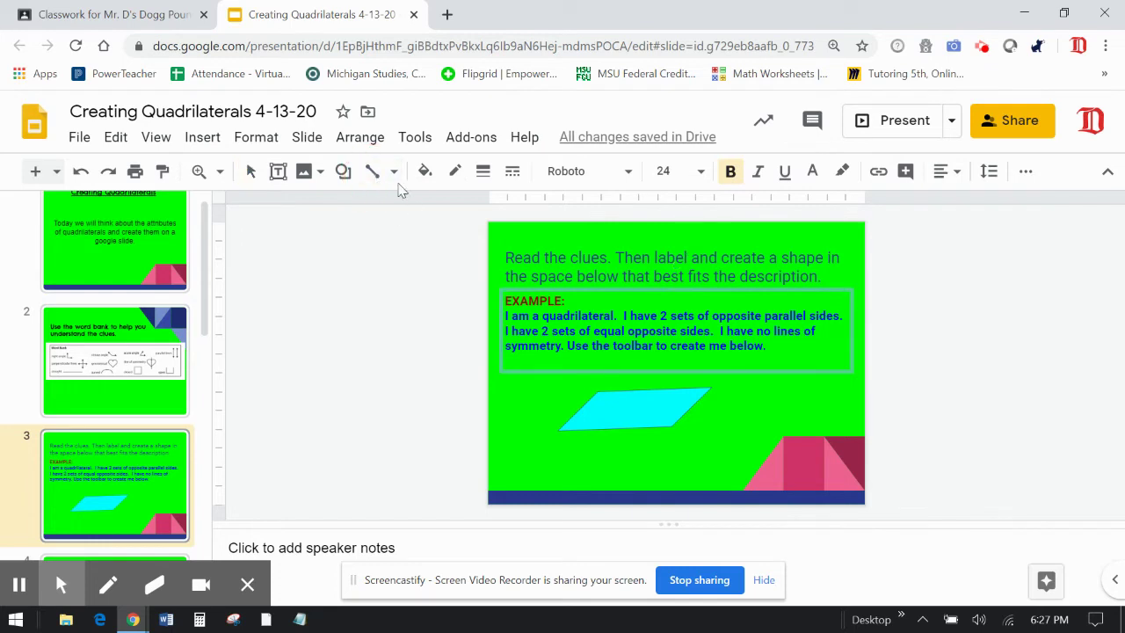
left_click(394, 172)
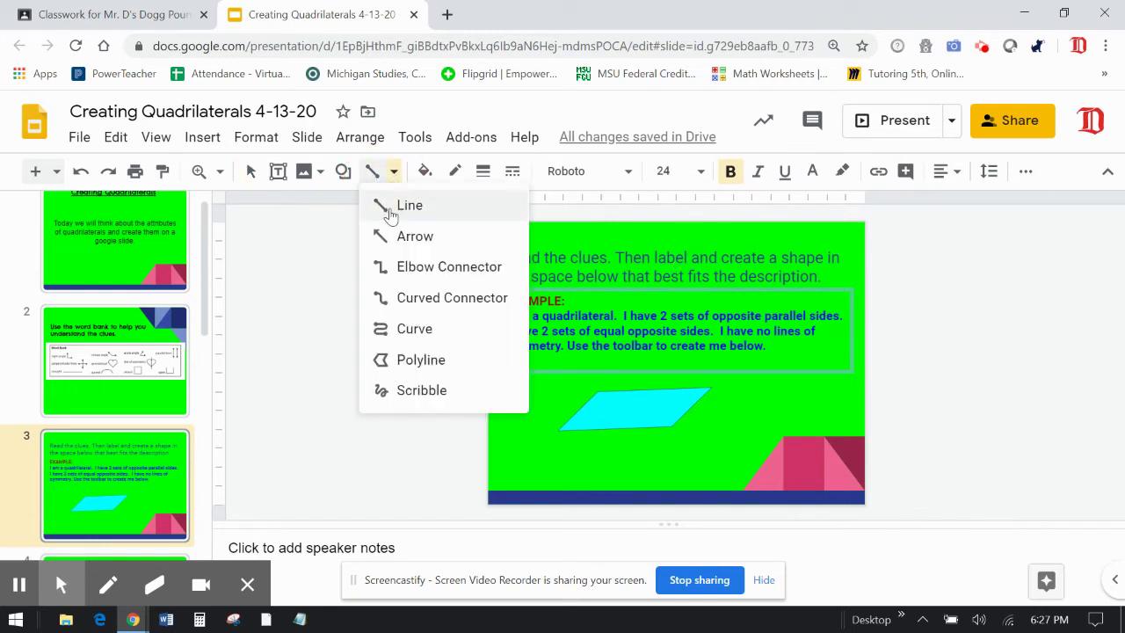
key("Escape")
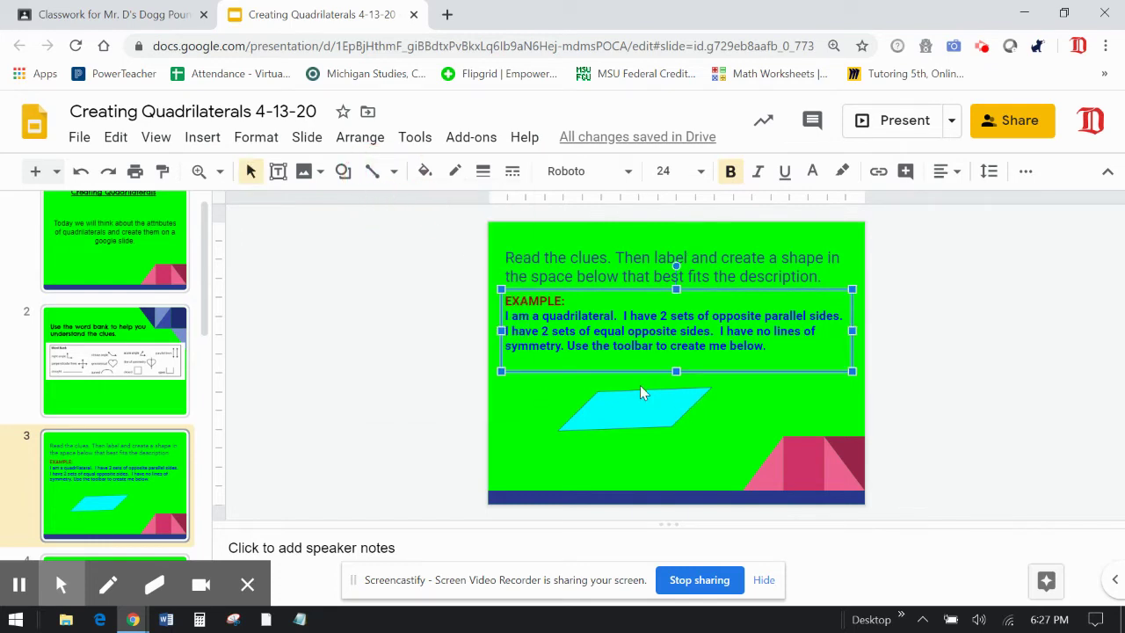
left_click_drag(639, 381, 636, 457)
left_click(610, 372)
Draw a vertical line up through the parallelogram's middle and nudge it slightly right
left_click(372, 171)
left_click_drag(633, 462, 633, 362)
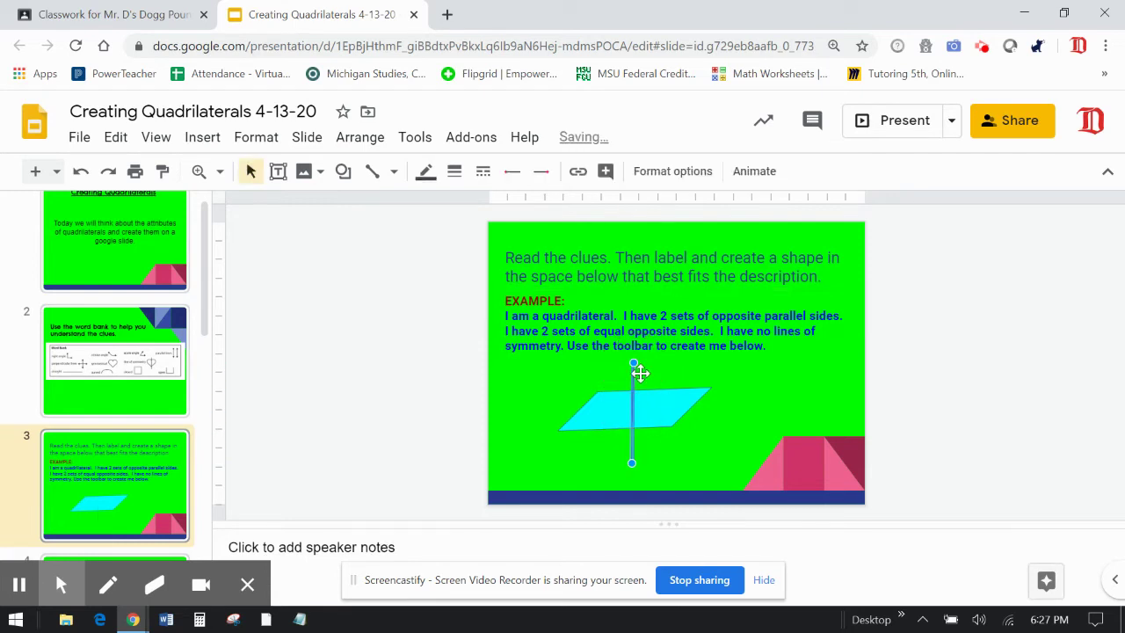
left_click(729, 474)
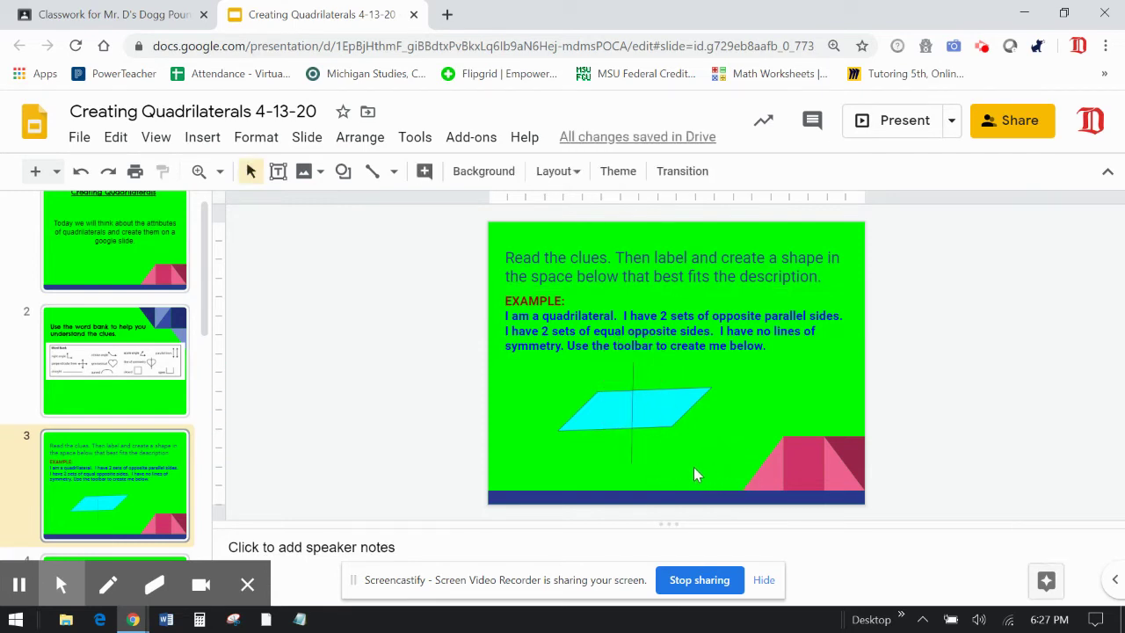
left_click(633, 413)
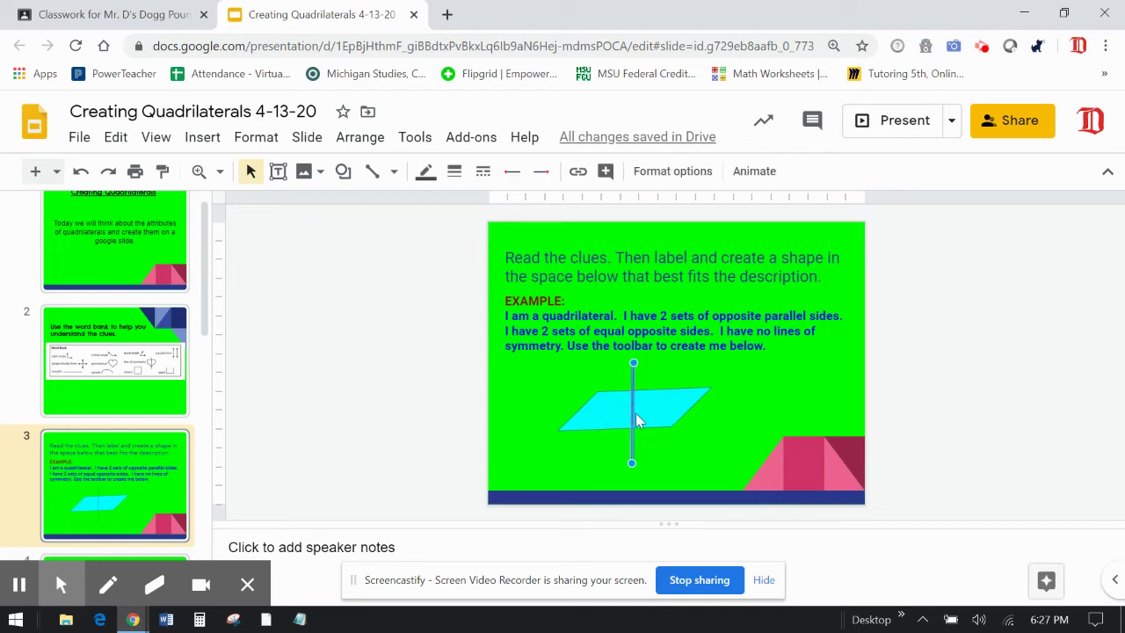
left_click_drag(633, 413, 635, 414)
left_click(729, 428)
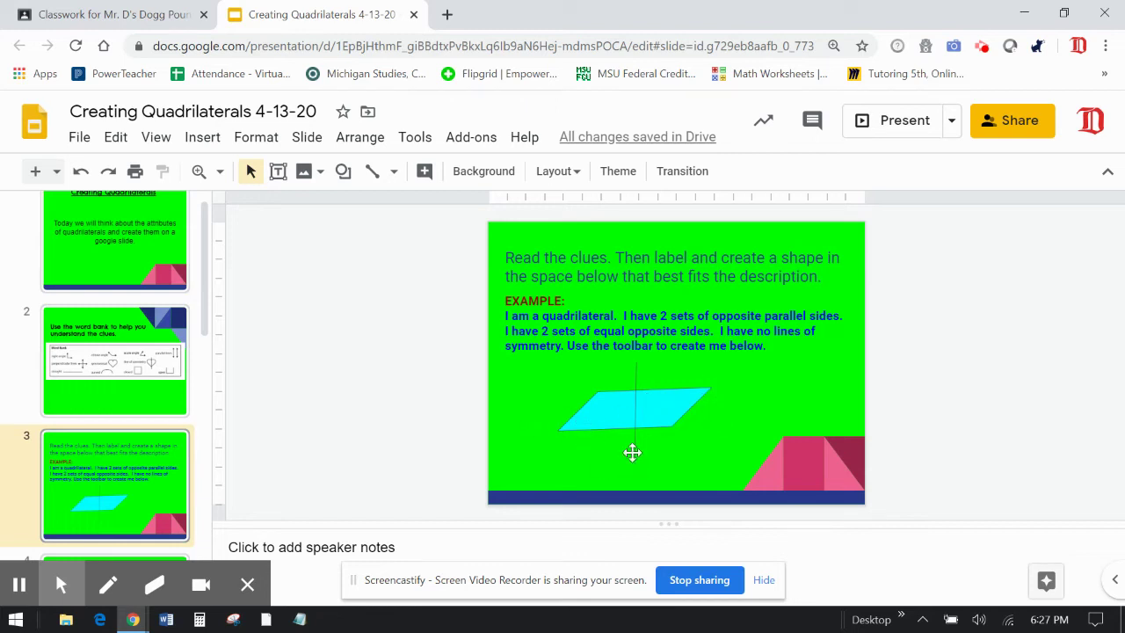
Swing the line horizontally across the parallelogram, extending past its left edge
left_click_drag(633, 452, 540, 404)
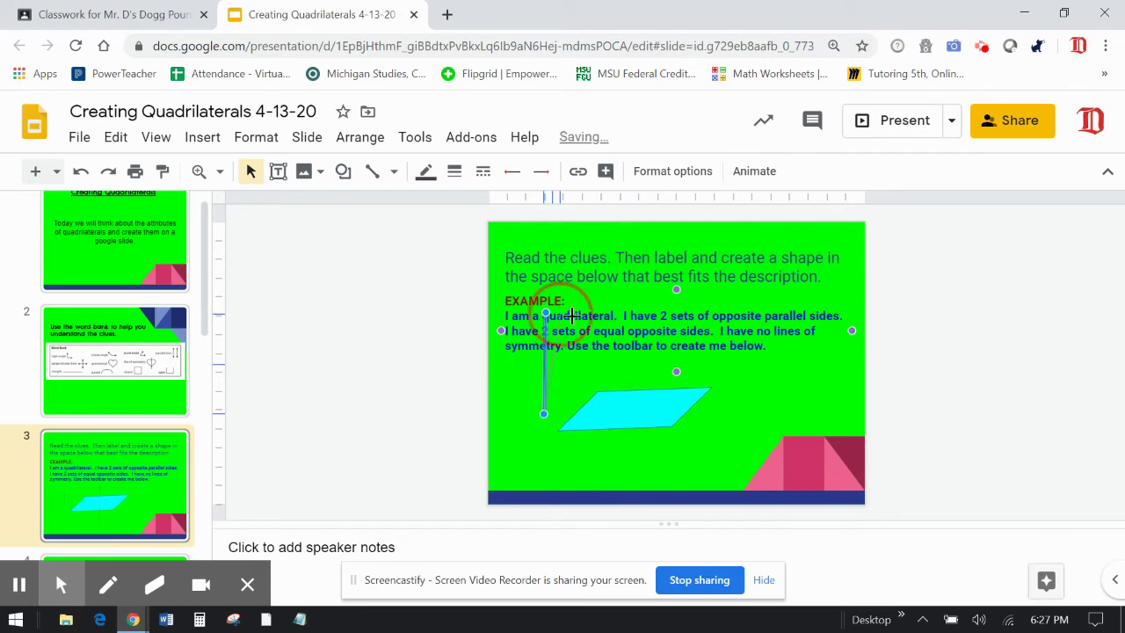
left_click_drag(579, 316, 726, 406)
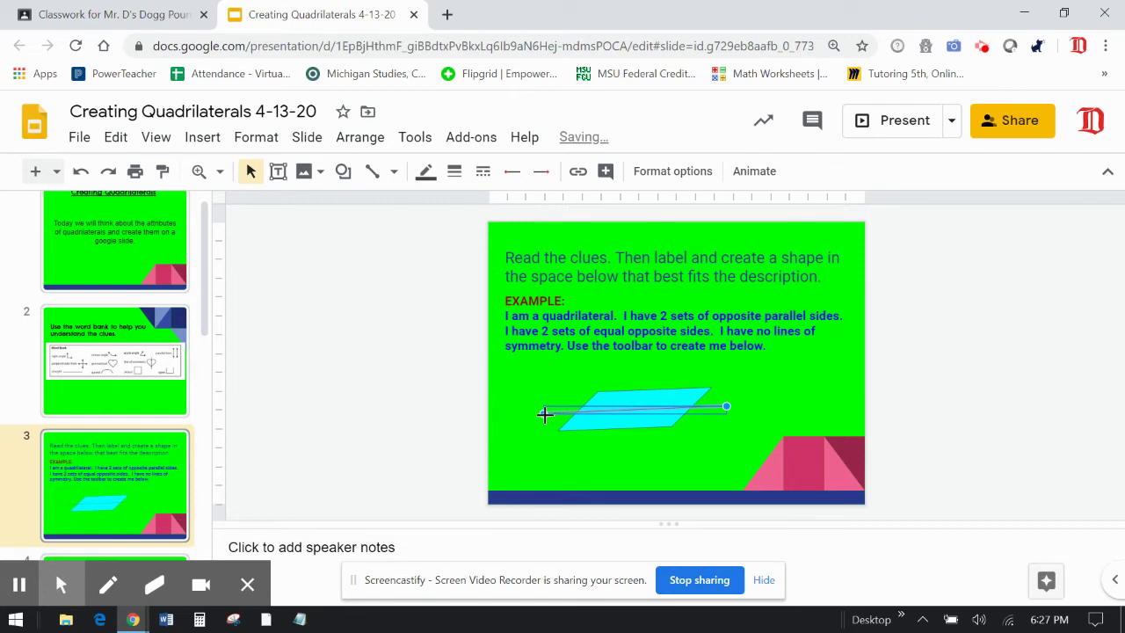
left_click_drag(545, 413, 544, 412)
left_click(735, 440)
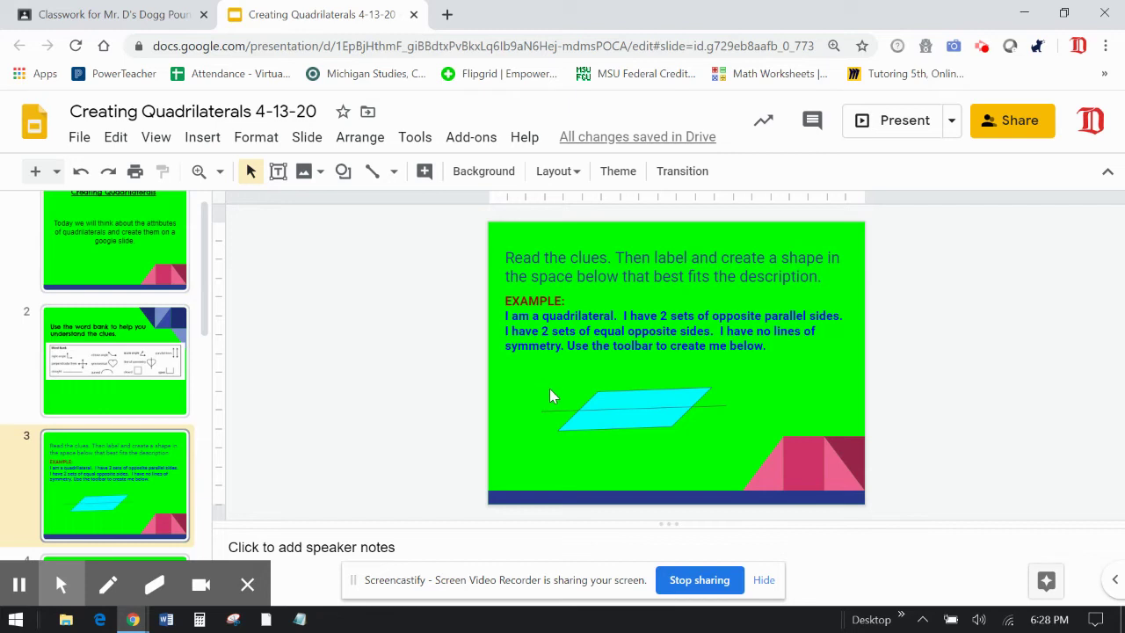
Stretch the line diagonally between the parallelogram's opposite corners, then delete it
left_click(564, 409)
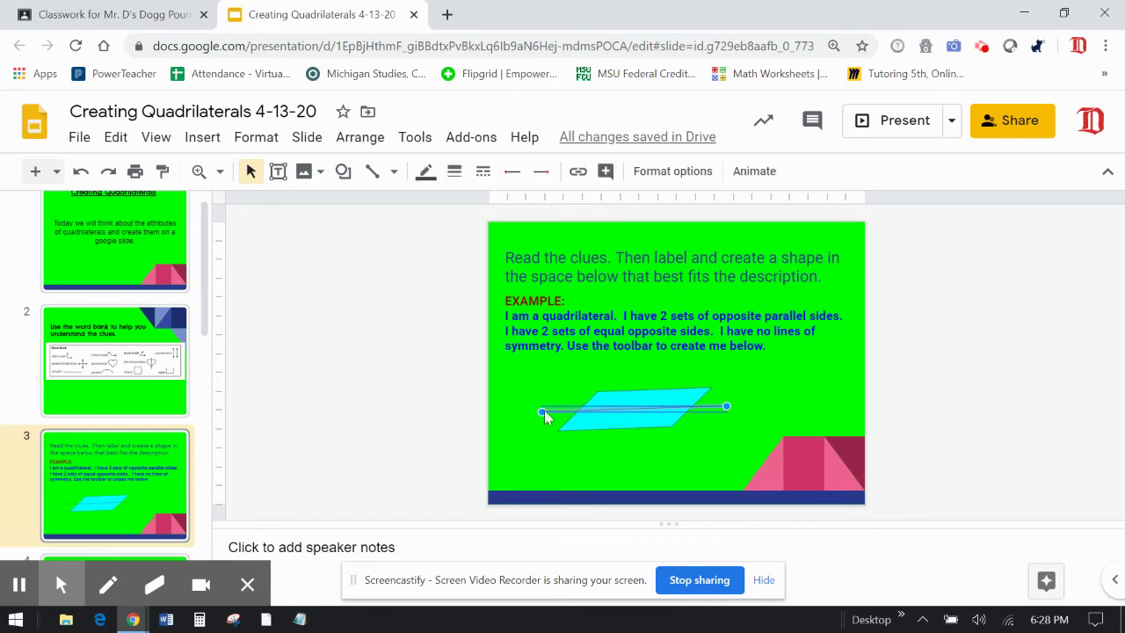
left_click_drag(542, 410, 530, 433)
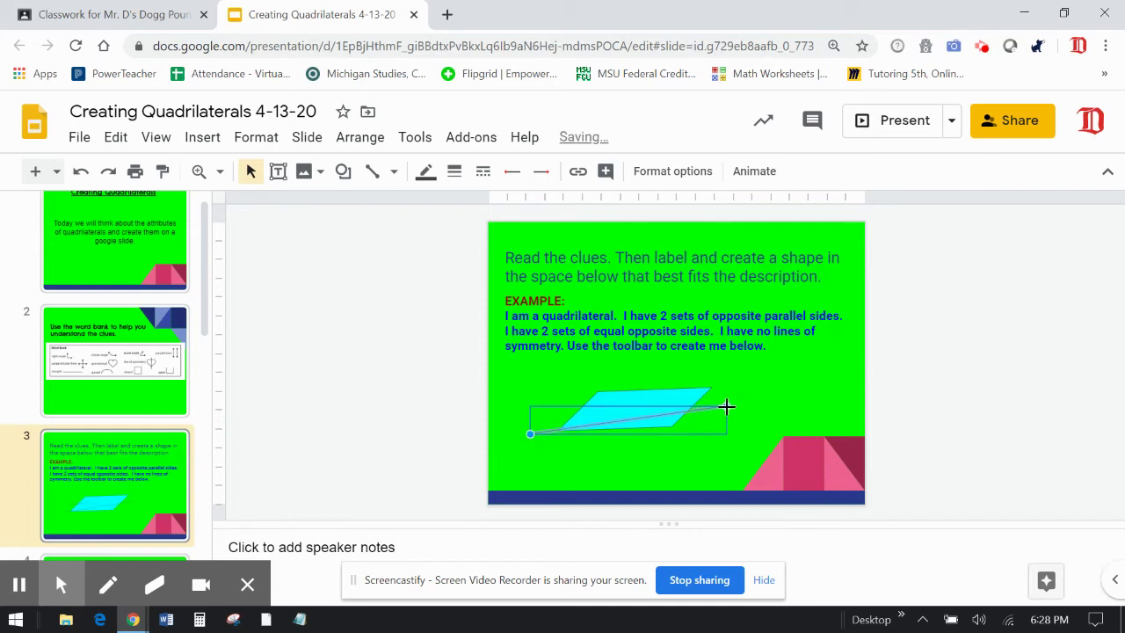
left_click_drag(726, 407, 734, 383)
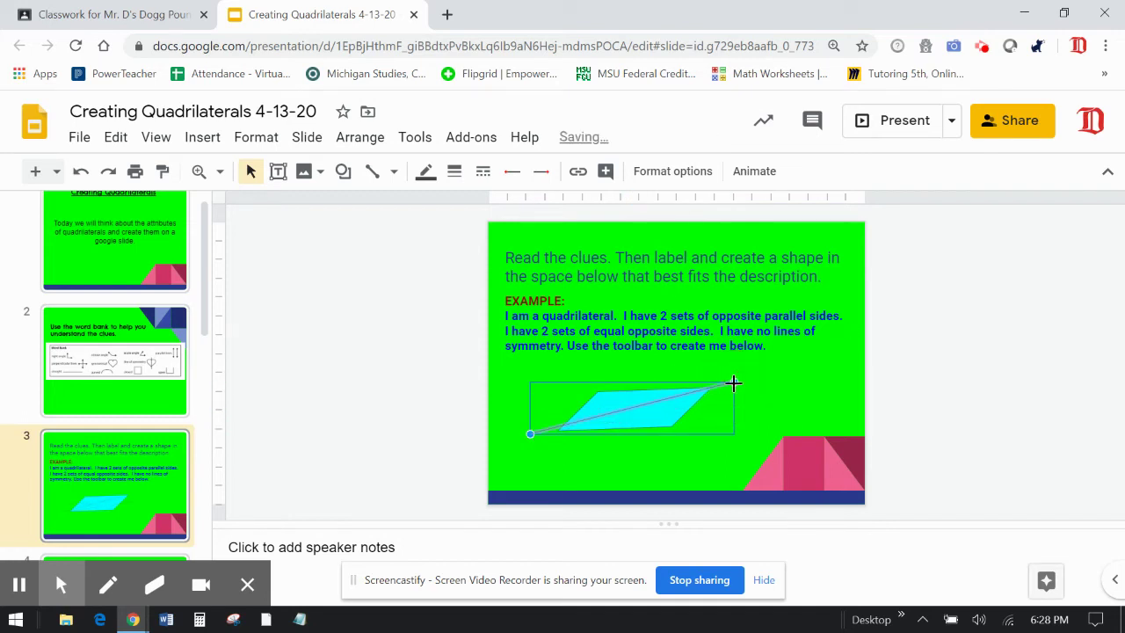
left_click(734, 384)
left_click(774, 408)
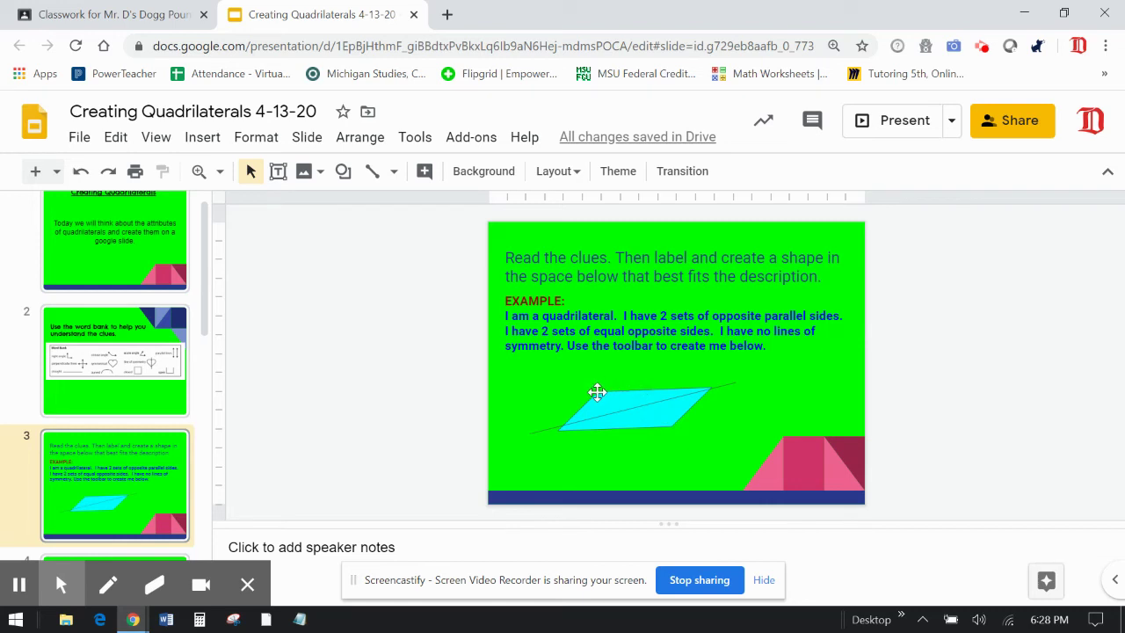
left_click(627, 412)
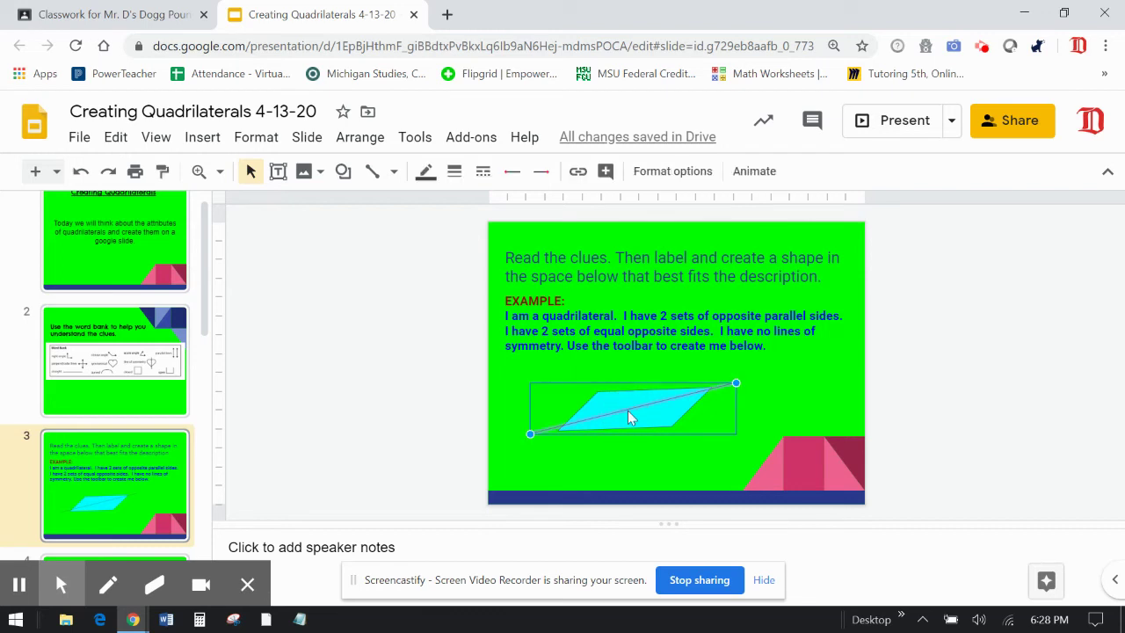
key("Delete")
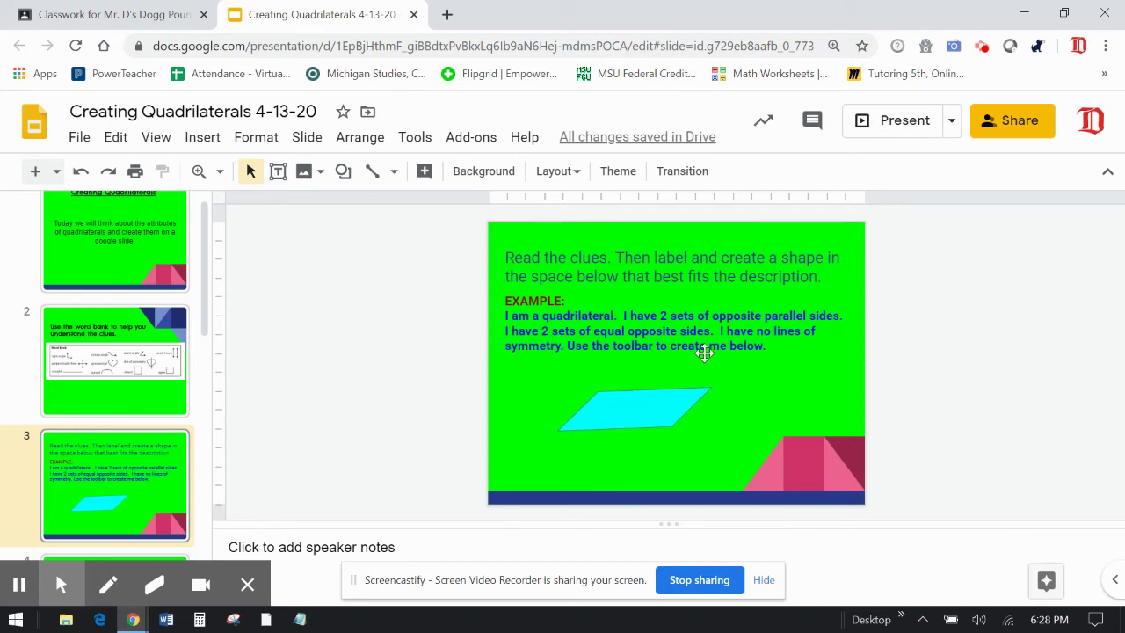
Shift the cyan parallelogram slightly to the right
left_click(666, 401)
left_click_drag(698, 403, 721, 402)
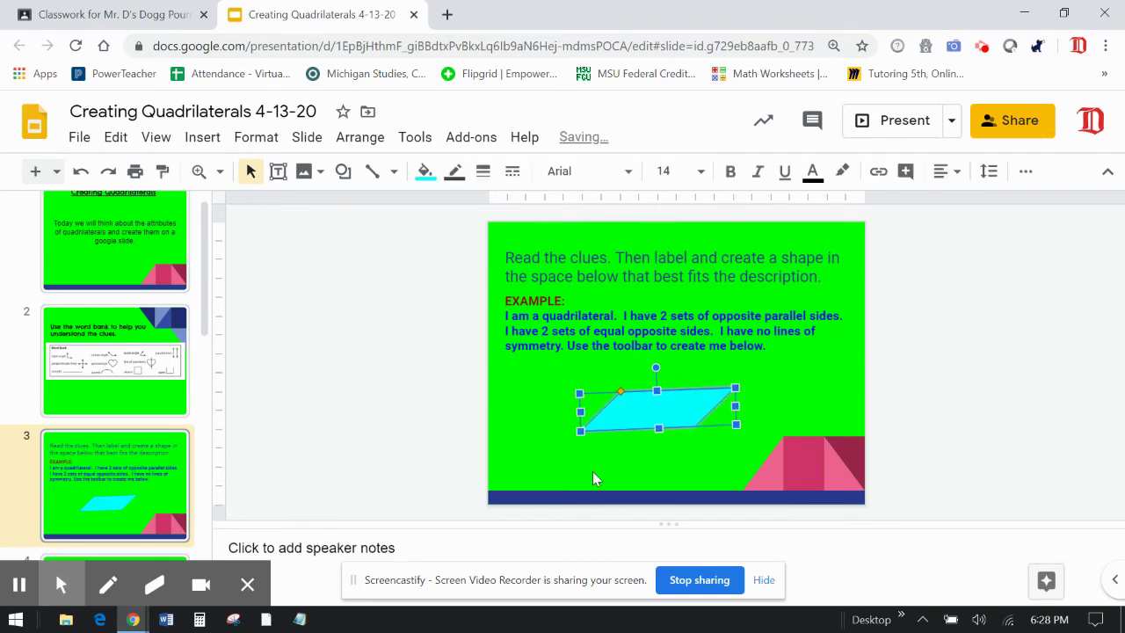
left_click(601, 460)
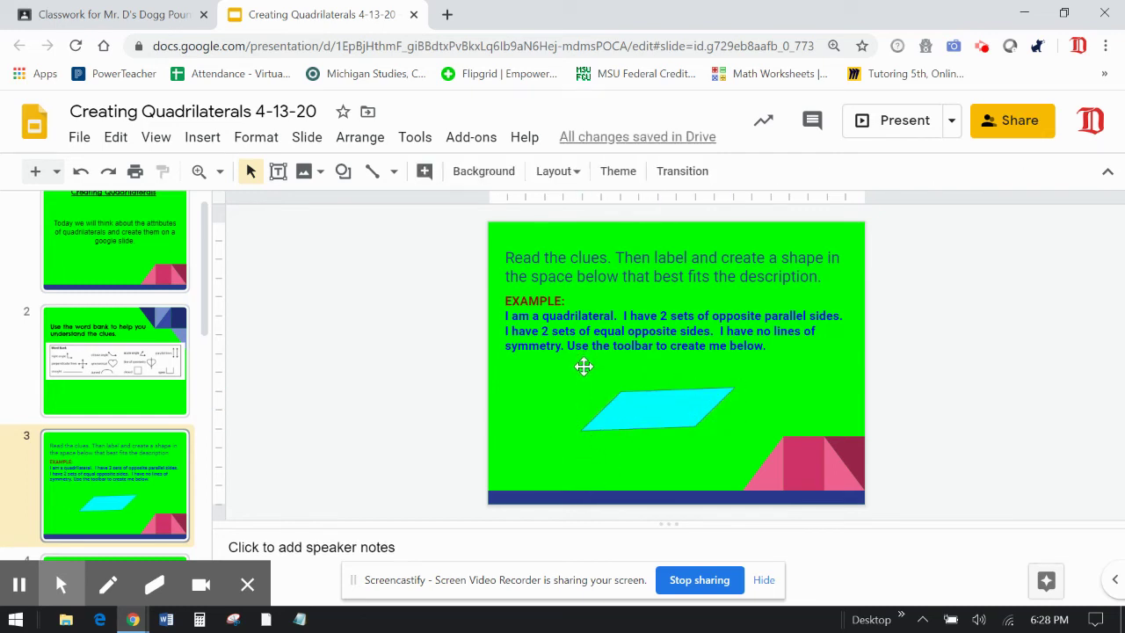
Add a text box reading 'parallelogram' just above the cyan shape
left_click_drag(621, 259, 689, 258)
left_click(587, 391)
left_click(277, 172)
left_click_drag(580, 364, 729, 381)
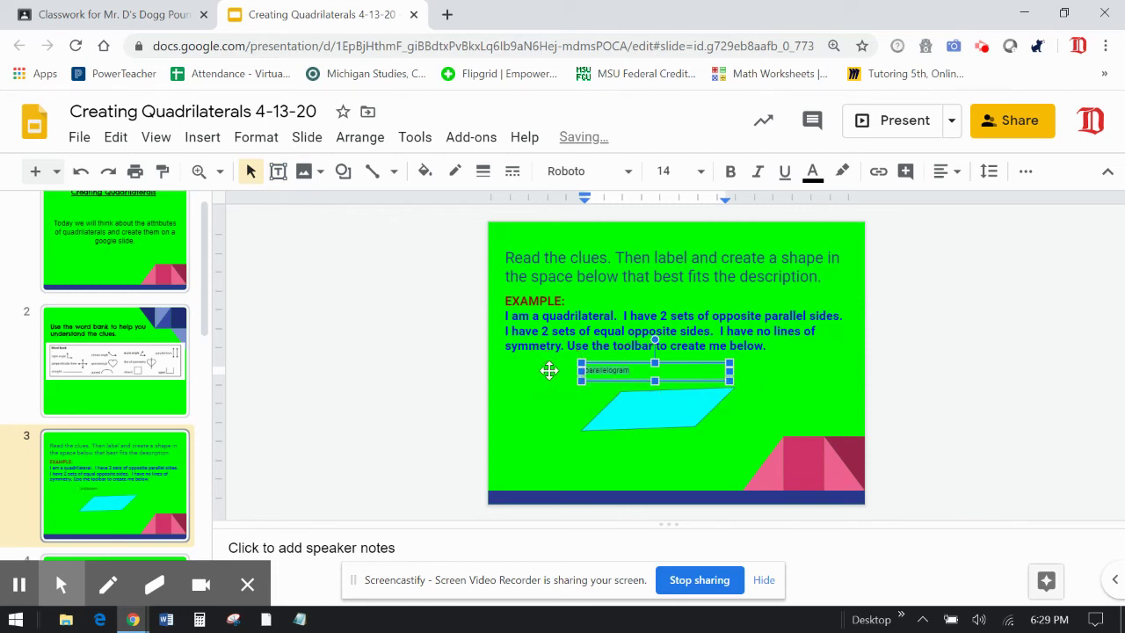
Set the 'parallelogram' label to 18 pt and move it into the shape's centre
left_click(700, 172)
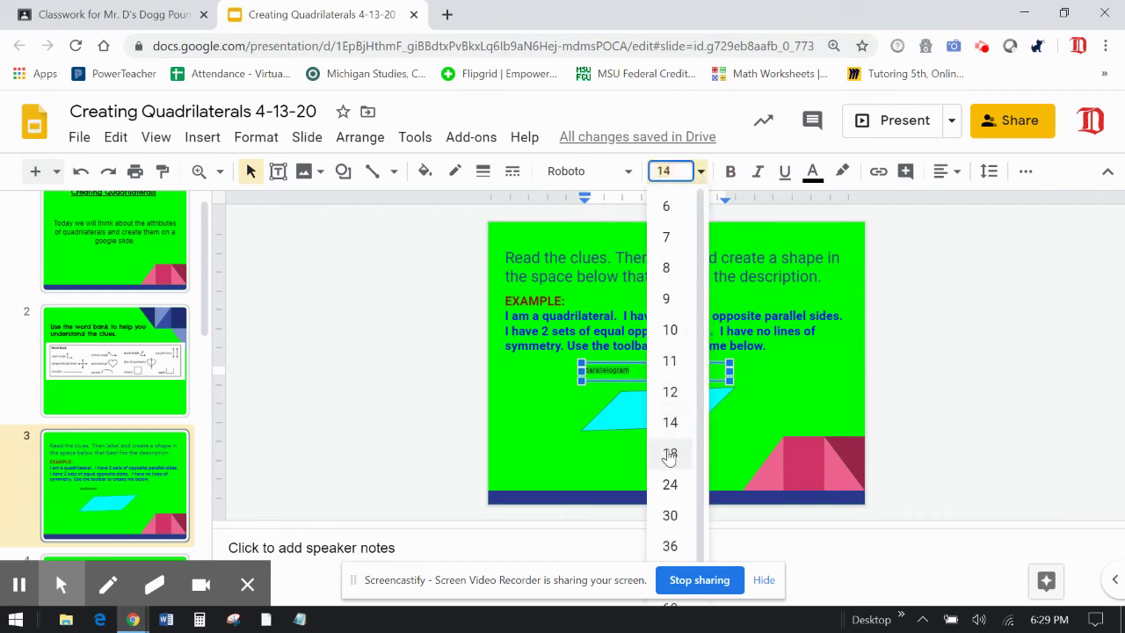
left_click(669, 453)
left_click(667, 449)
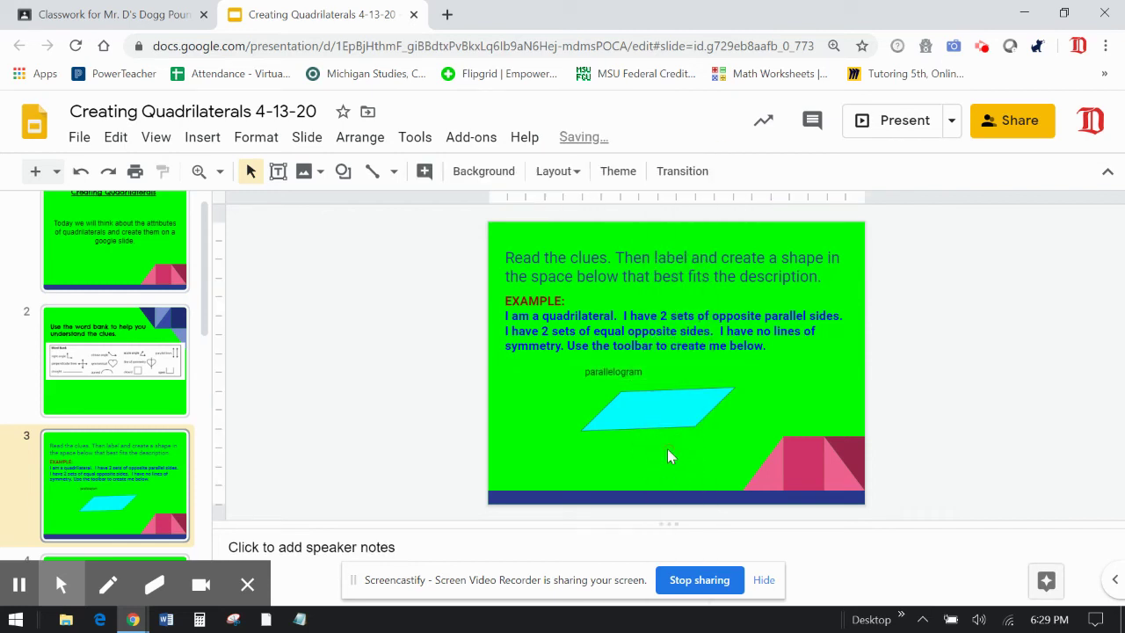
left_click(621, 376)
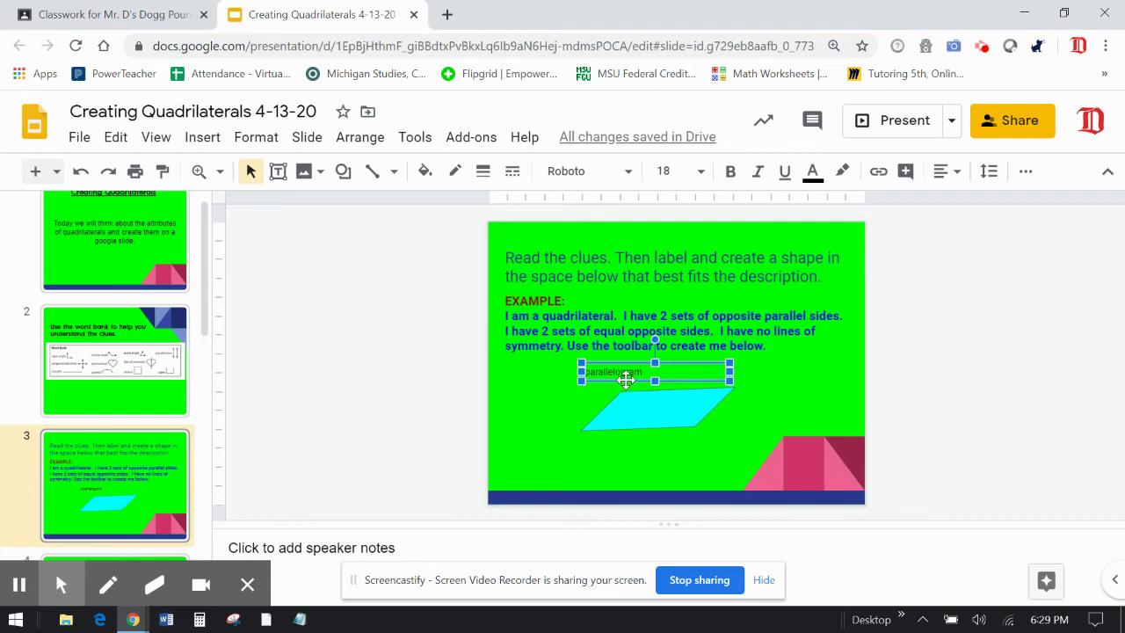
left_click_drag(625, 380, 667, 415)
left_click(679, 465)
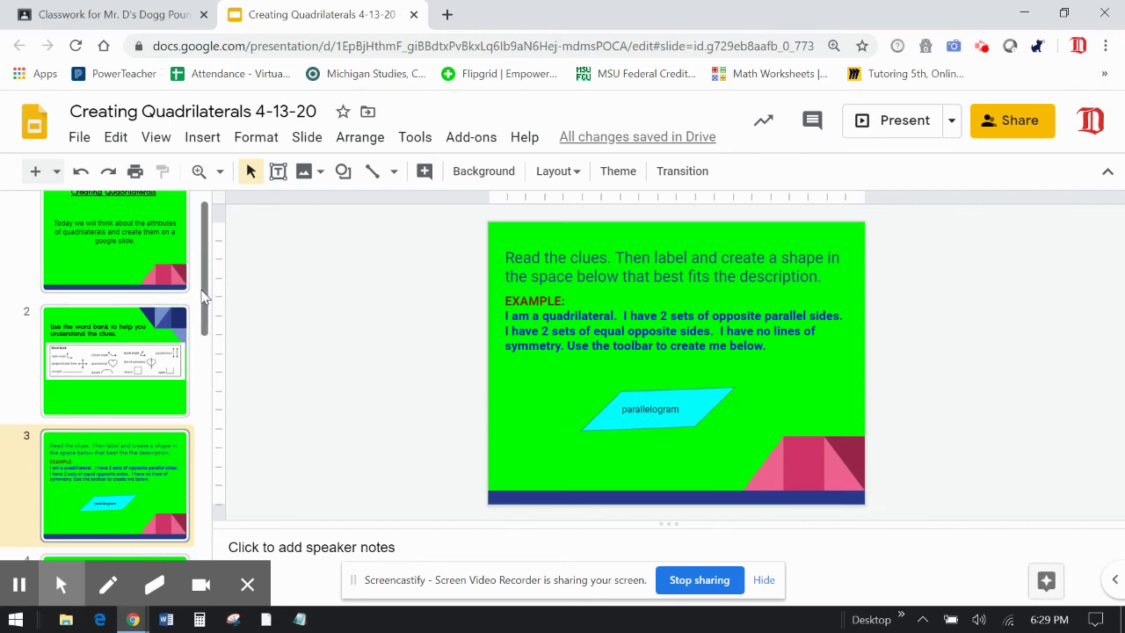
left_click_drag(203, 297, 203, 437)
left_click(116, 413)
left_click(110, 356)
left_click(106, 383)
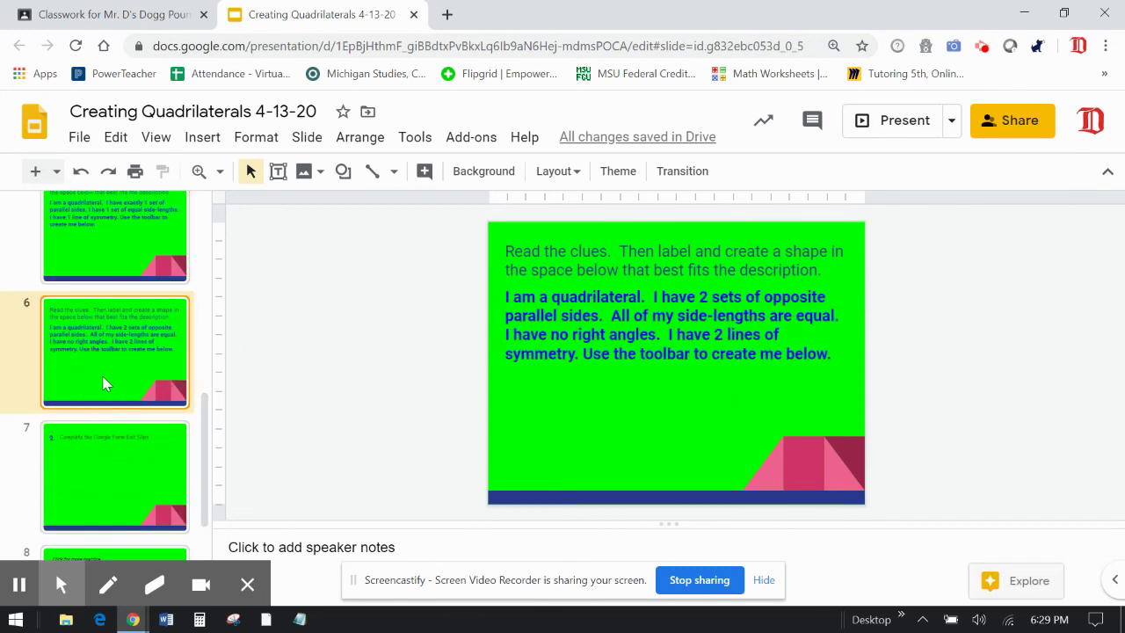
left_click_drag(206, 419, 198, 267)
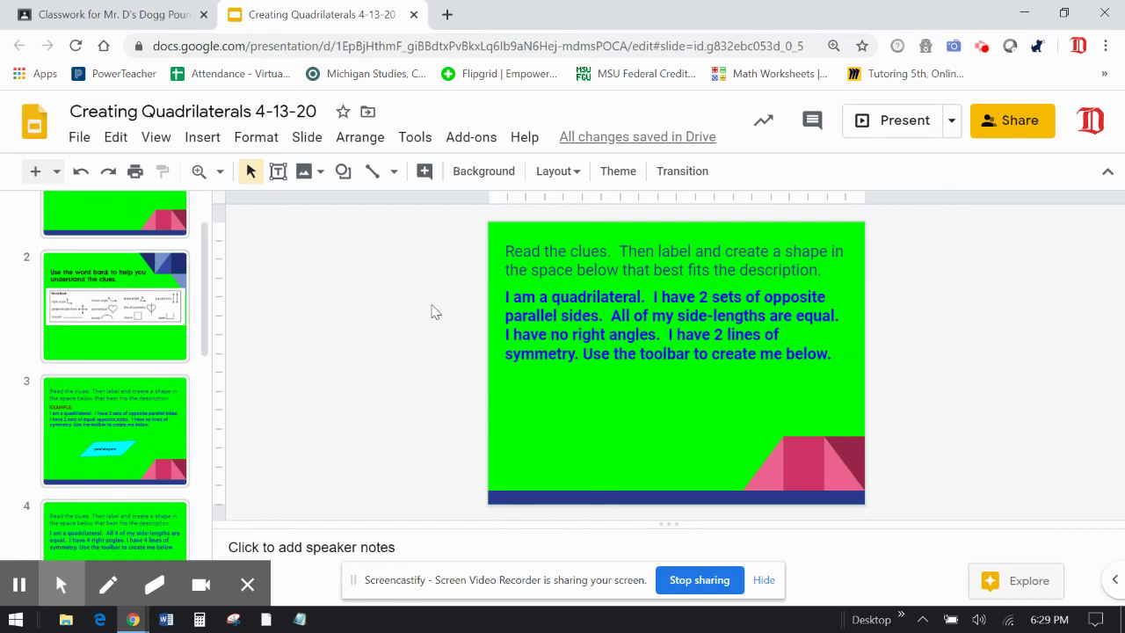
left_click(178, 428)
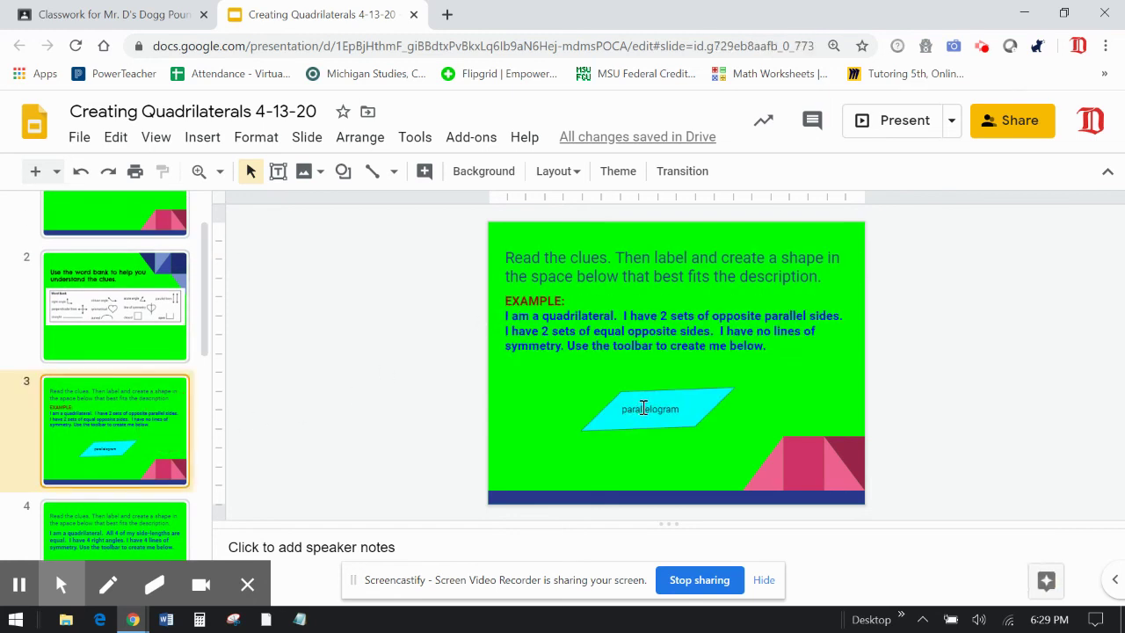